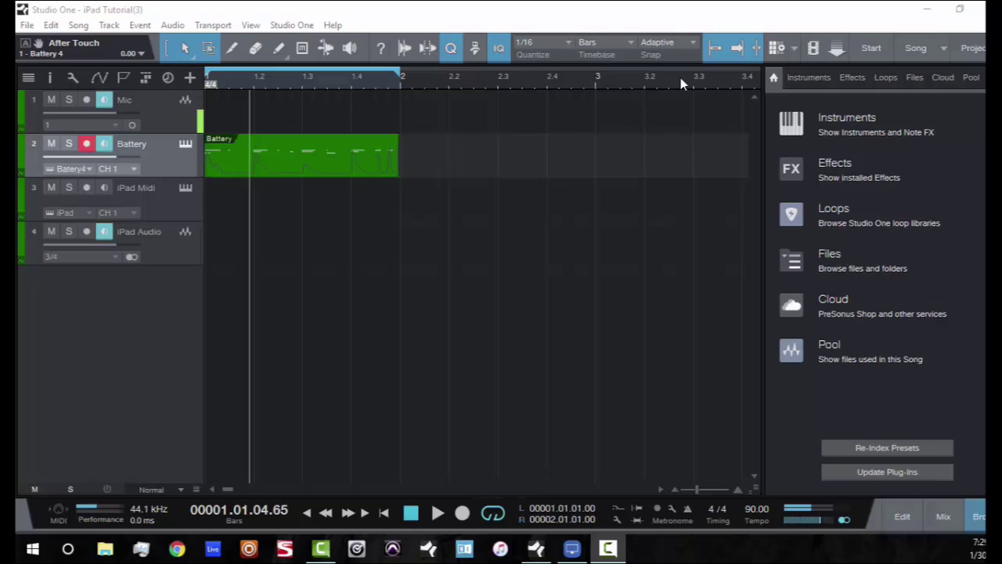
- Leave the song arrangement and go to Studio One's Start page
{"action": "left_click", "coordinate": [885, 53]}
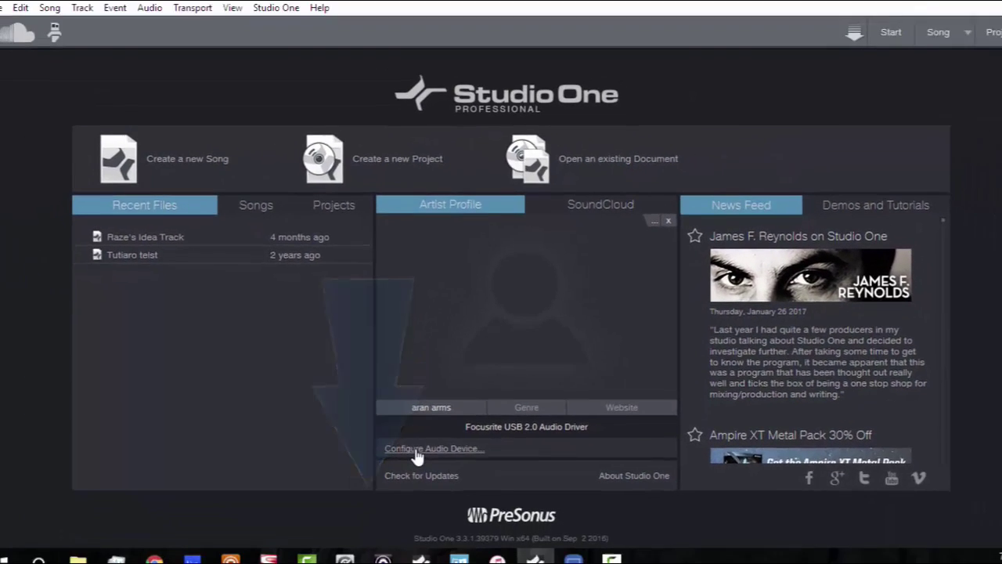
- Delete the old iPad entry from the External Devices list in the audio device options
{"action": "left_click", "coordinate": [381, 480]}
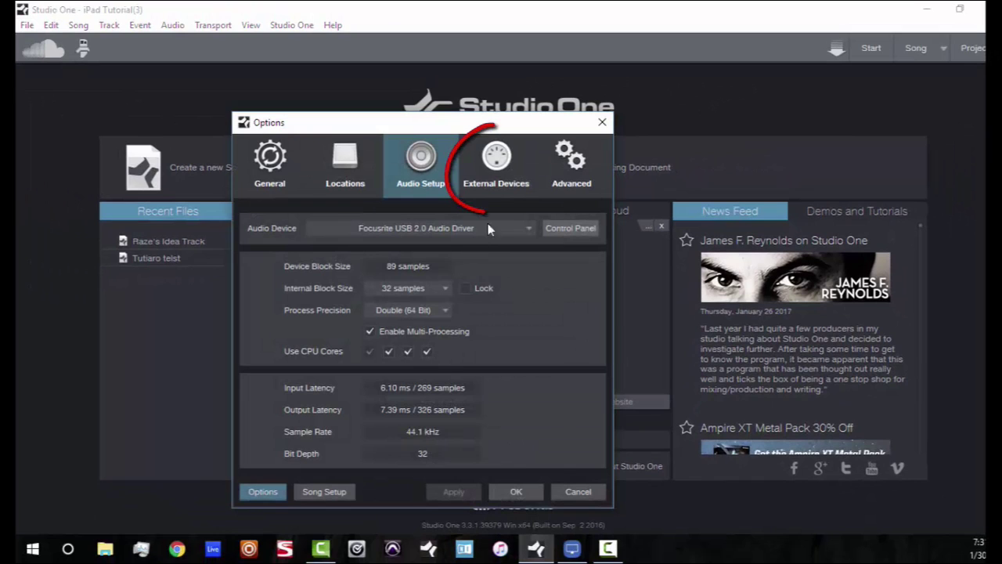
{"action": "left_click", "coordinate": [502, 171]}
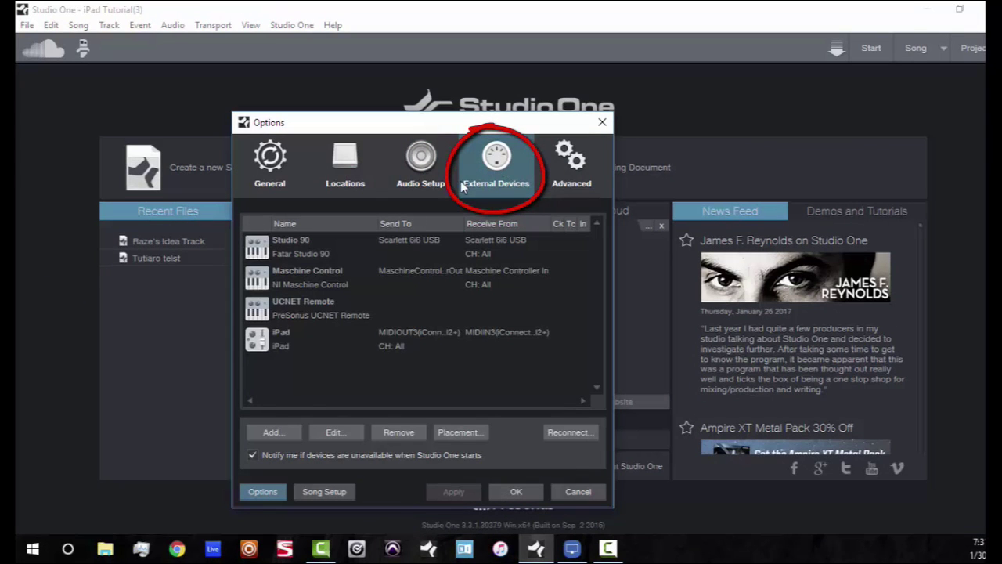
{"action": "left_click", "coordinate": [319, 337]}
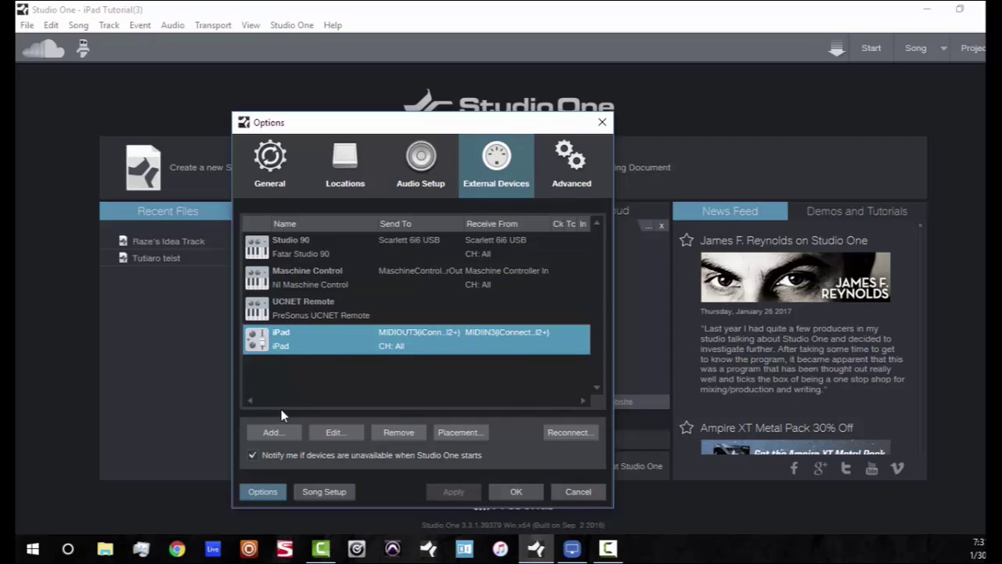
{"action": "left_click", "coordinate": [407, 434]}
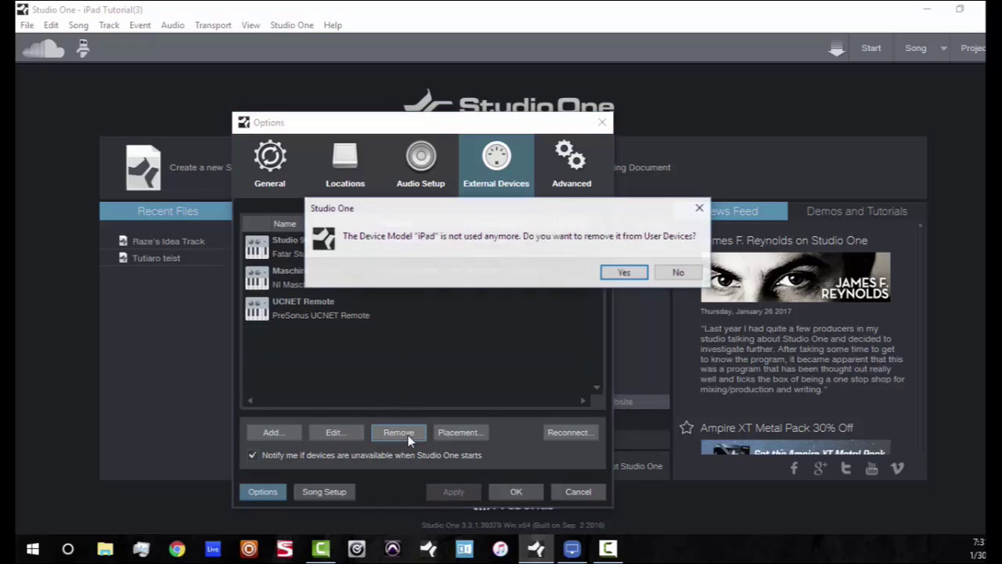
{"action": "left_click", "coordinate": [622, 274]}
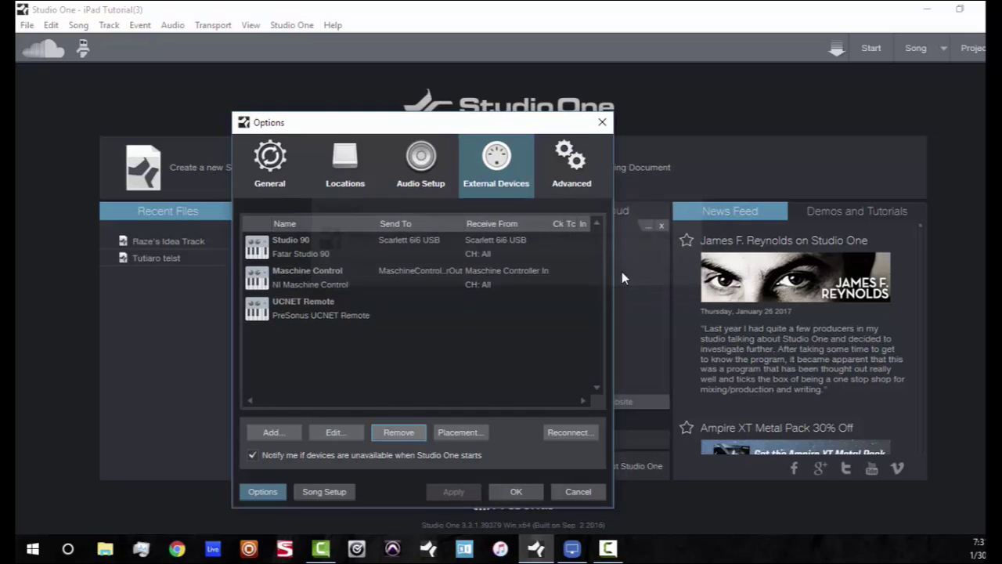
- Add a new instrument named 'ipad' receiving from MIDIIN3 and sending to MIDIOUT3 on all channels
{"action": "left_click", "coordinate": [288, 428]}
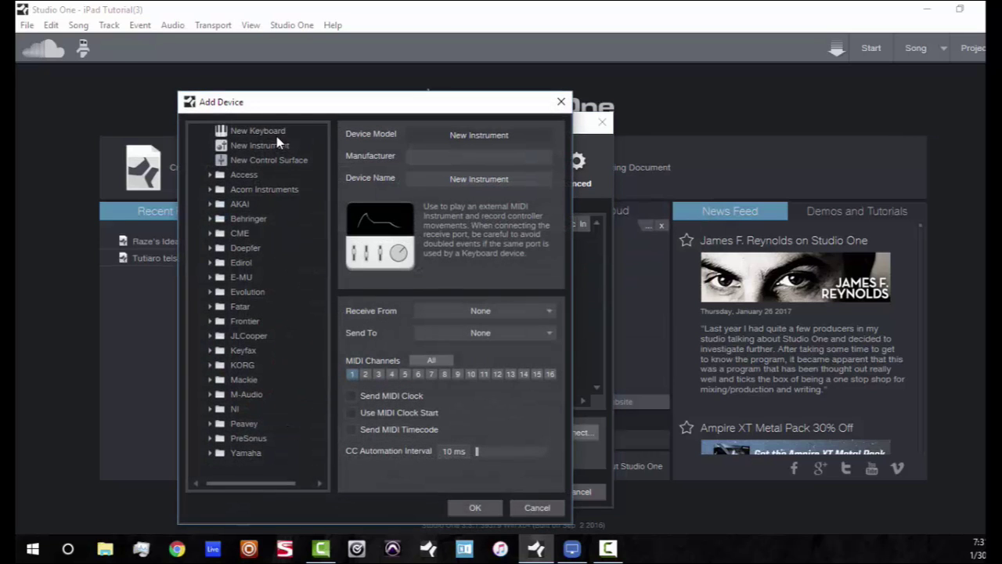
{"action": "left_click", "coordinate": [261, 147]}
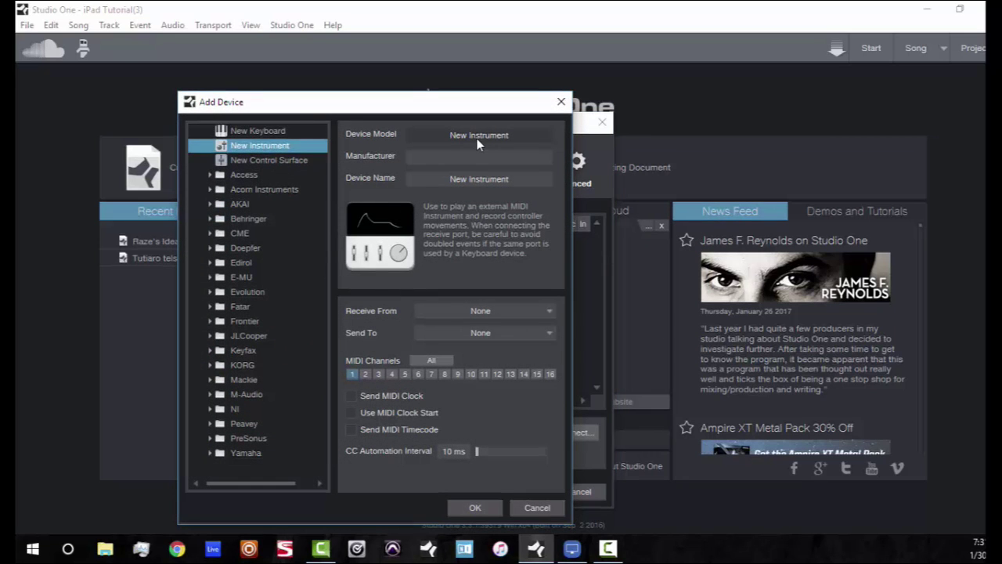
{"action": "left_click", "coordinate": [481, 156]}
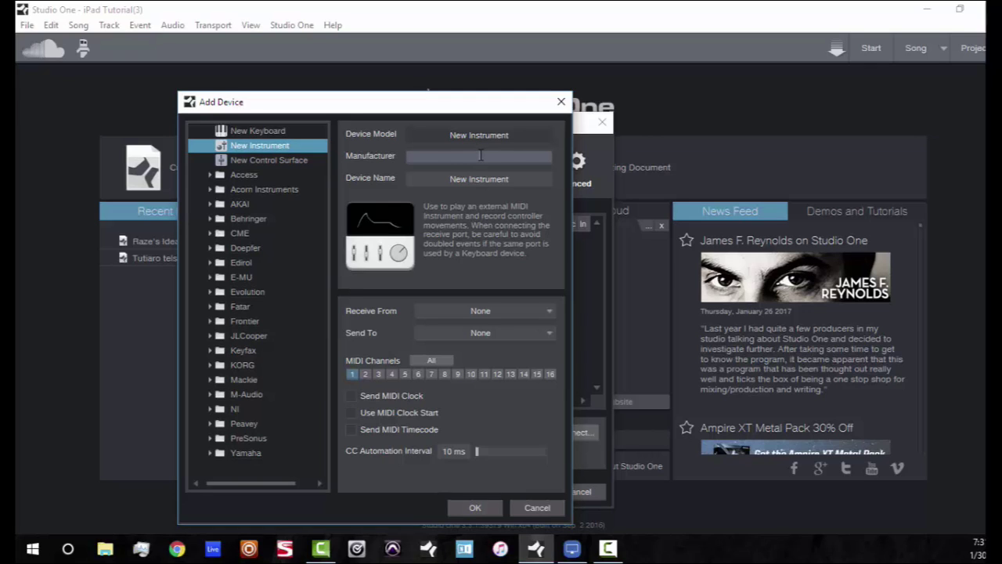
{"action": "type", "text": "ipad"}
{"action": "left_click", "coordinate": [429, 311]}
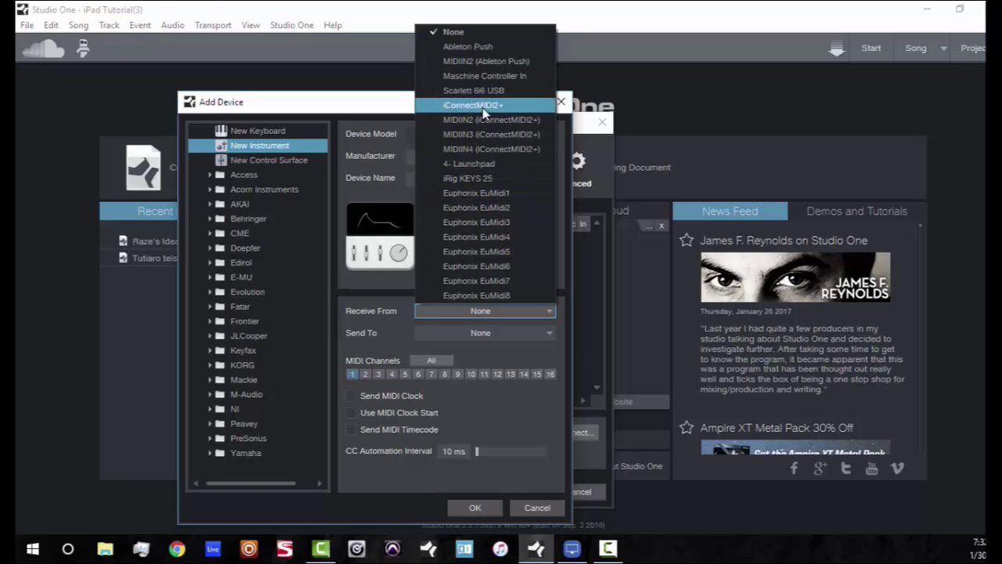
{"action": "left_click", "coordinate": [482, 135]}
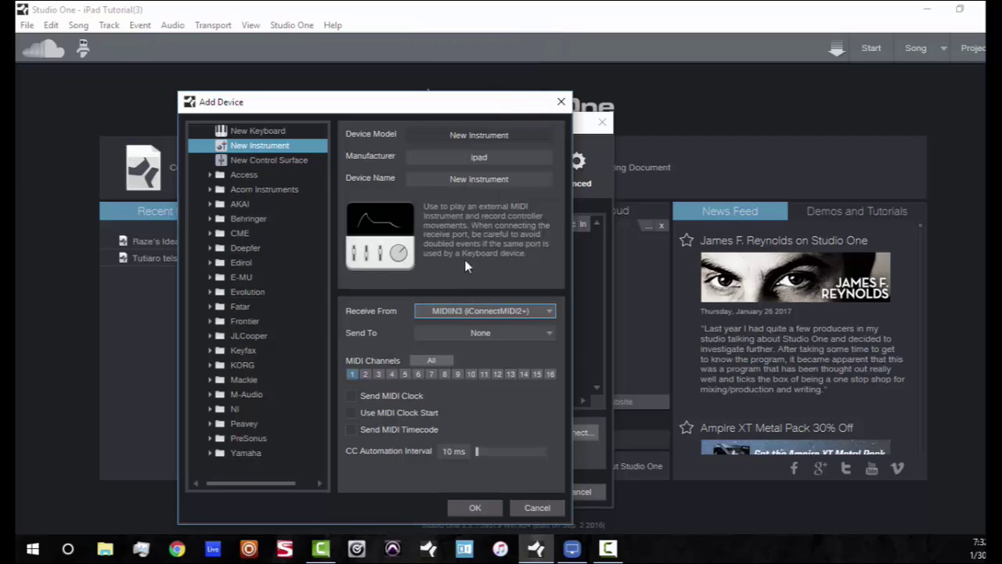
{"action": "left_click", "coordinate": [458, 334]}
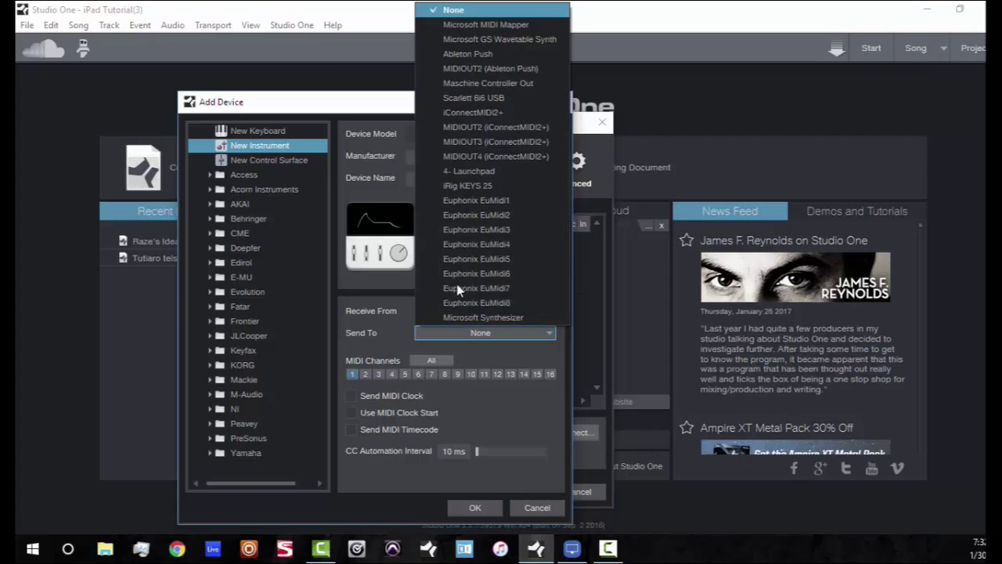
{"action": "left_click", "coordinate": [502, 141]}
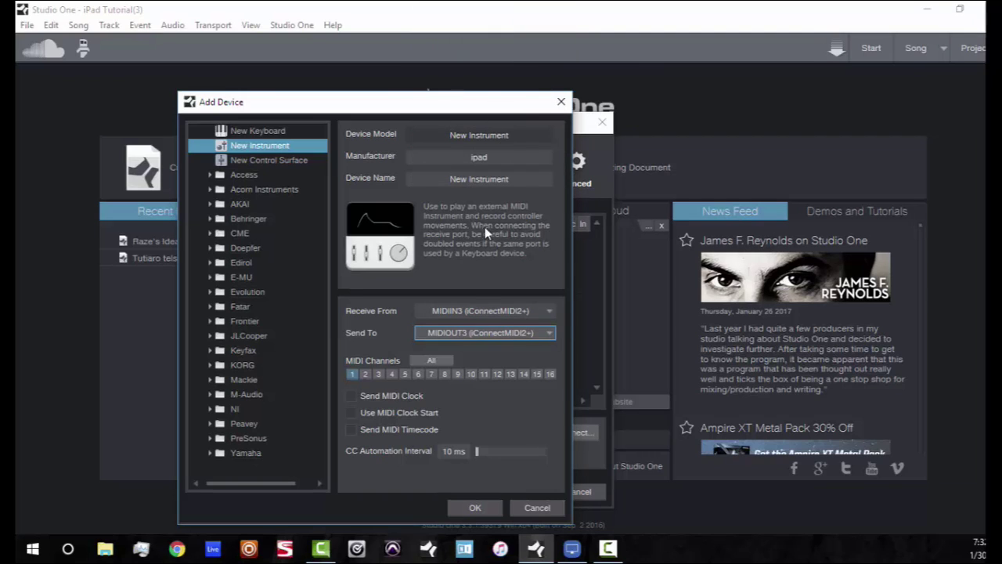
{"action": "left_click", "coordinate": [423, 358]}
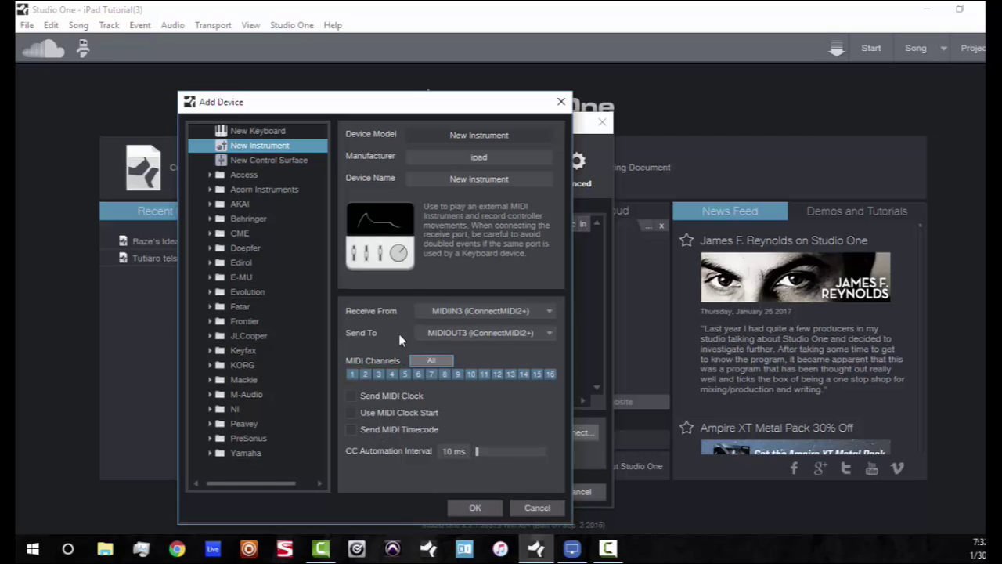
{"action": "left_click", "coordinate": [474, 507]}
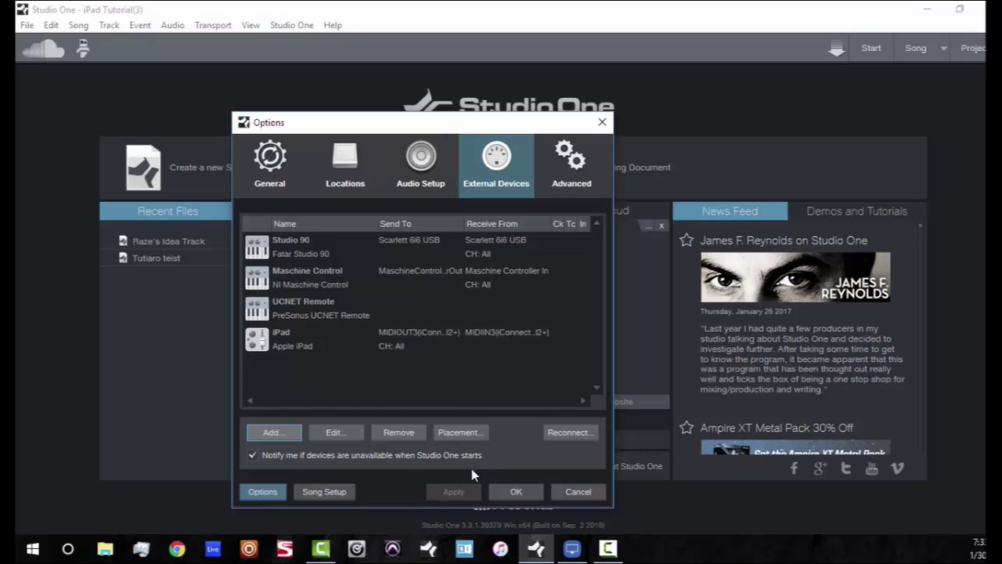
- Close Options, select the iPad Midi track, and briefly play then stop the song
{"action": "left_click", "coordinate": [516, 491]}
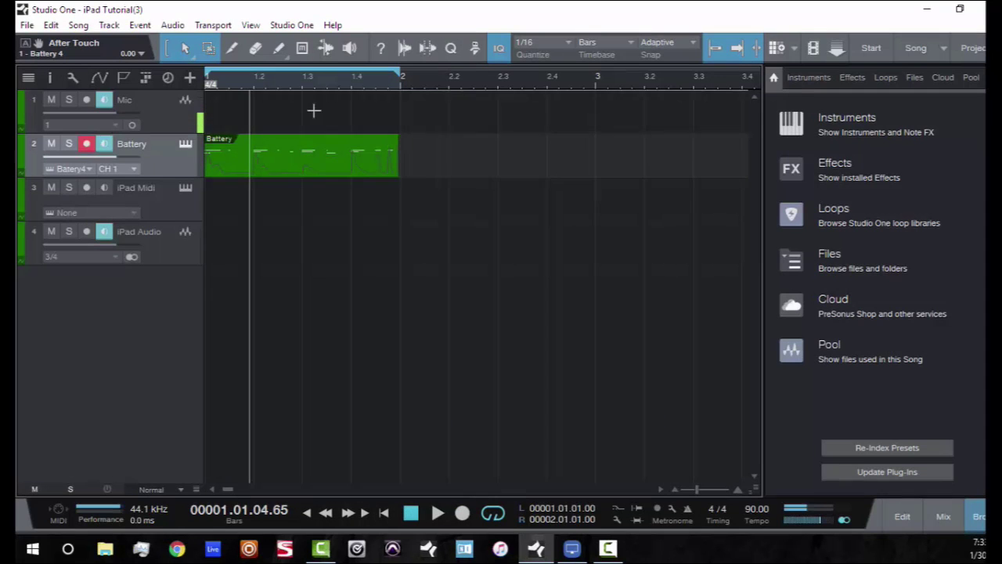
{"action": "left_click", "coordinate": [160, 208]}
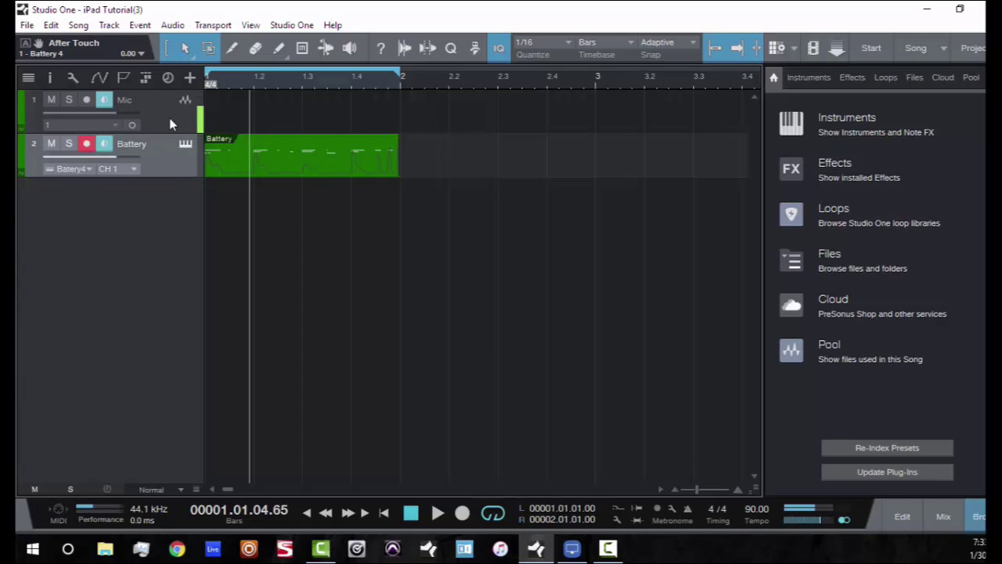
{"action": "key", "text": "space"}
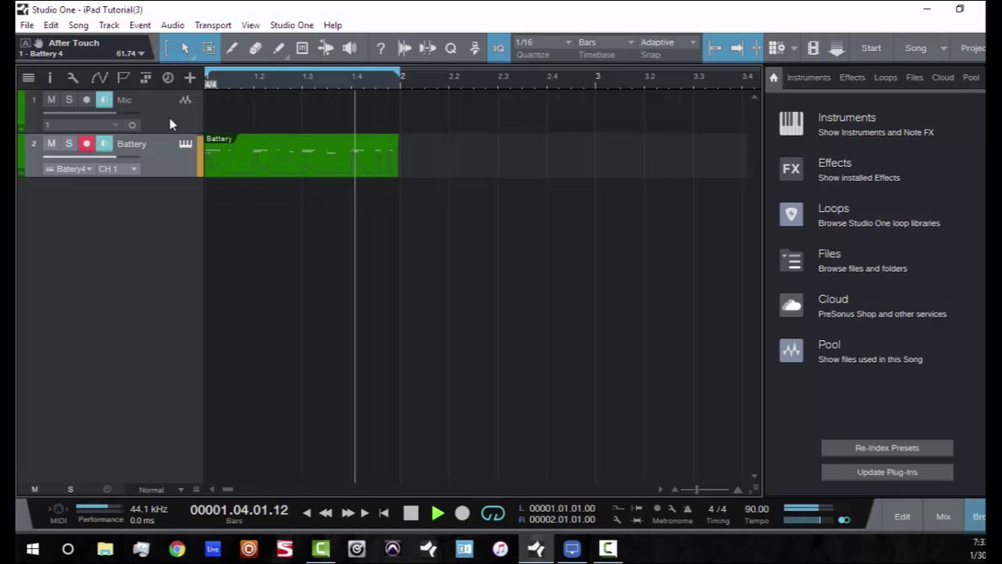
{"action": "key", "text": "space"}
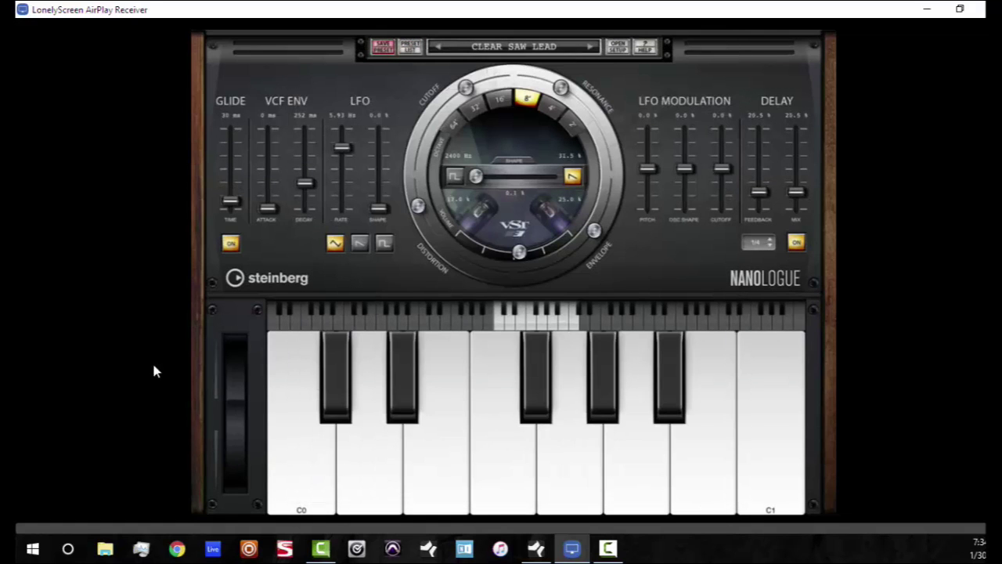
- Switch from the LonelyScreen iPad mirror back to the Studio One song
{"action": "key", "text": "alt+Tab"}
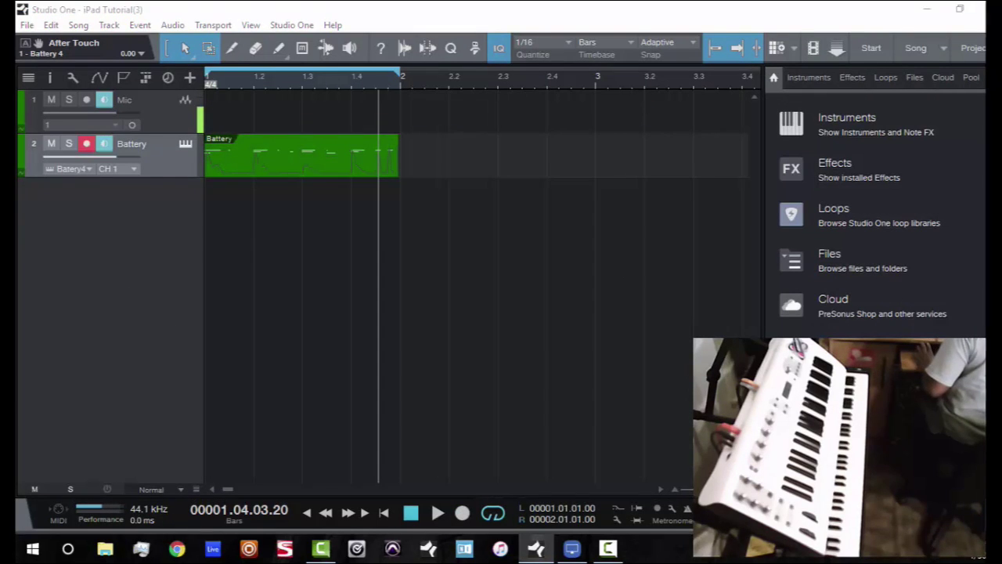
- Start a new track named 'ipad MIDI' and set its type to Instrument
{"action": "double_click", "coordinate": [459, 257]}
{"action": "left_click_drag", "start_coordinate": [459, 256], "coordinate": [466, 227]}
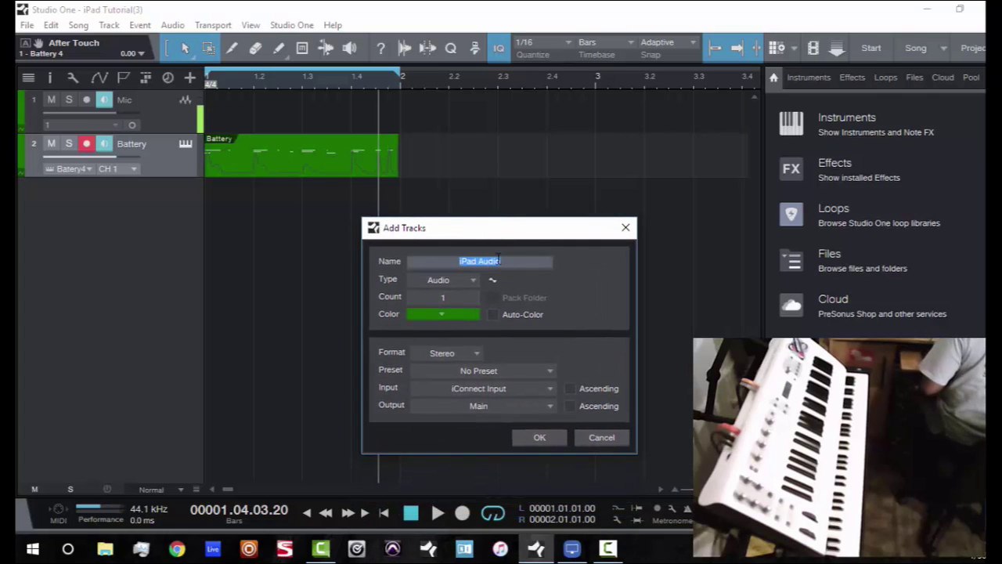
{"action": "type", "text": "ipad"}
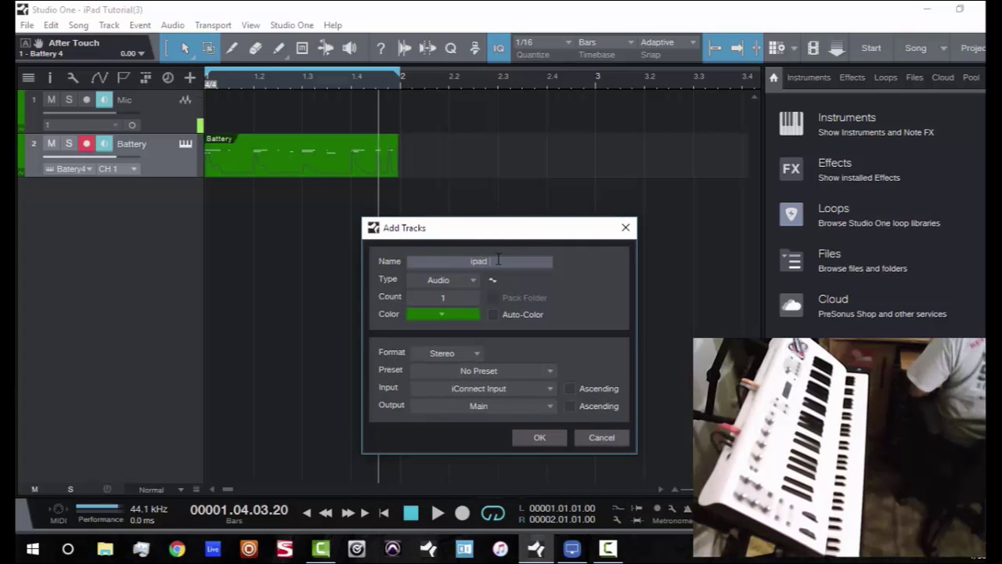
{"action": "type", "text": " MIDI"}
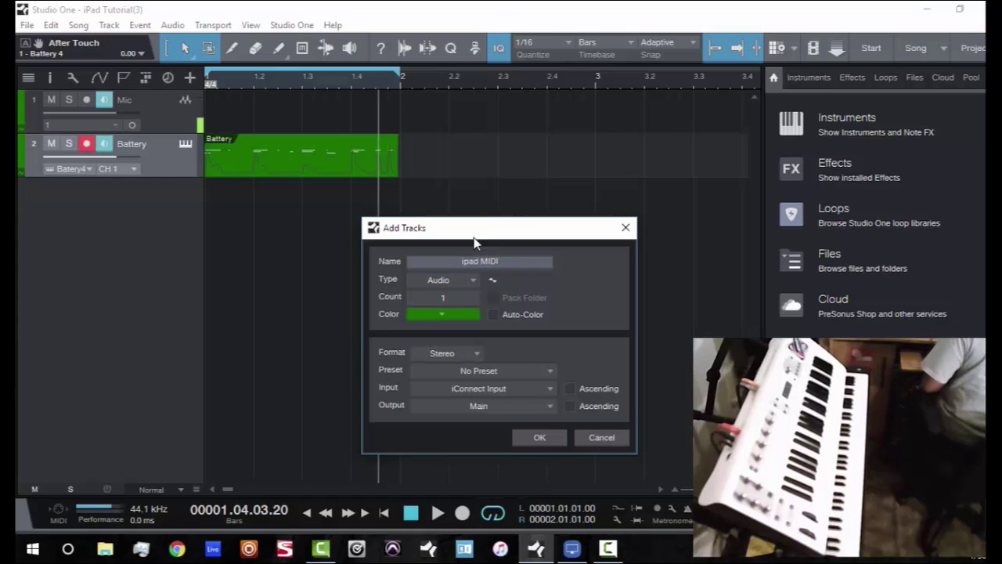
{"action": "left_click", "coordinate": [468, 280]}
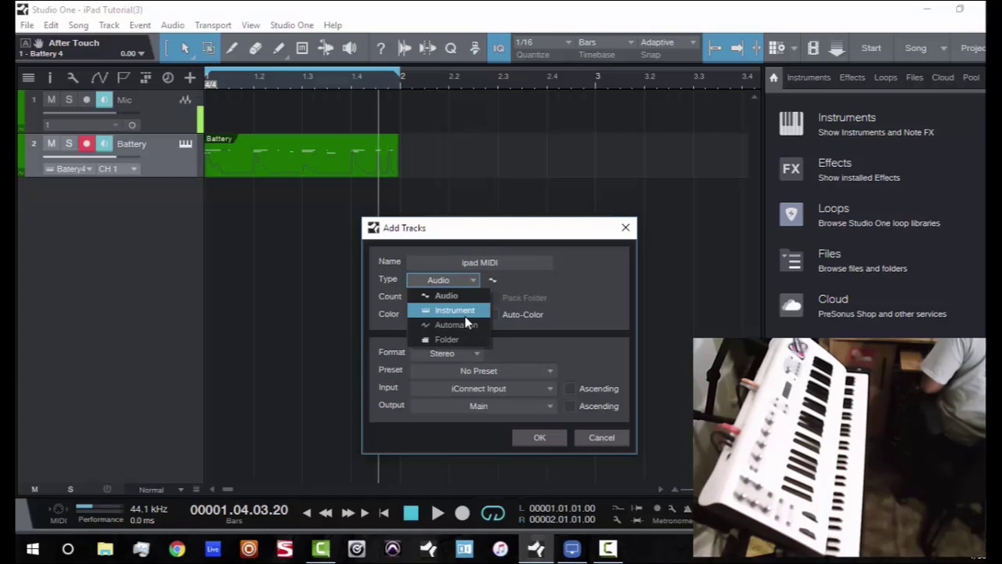
{"action": "left_click", "coordinate": [466, 316]}
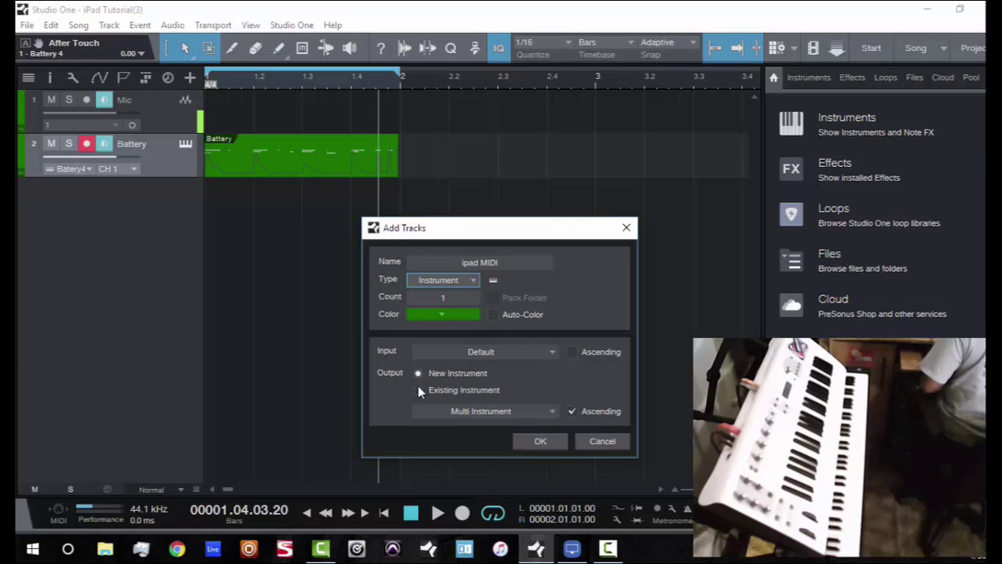
- Route the track's output to the existing iPad instrument on channel 1 and create it
{"action": "left_click_drag", "start_coordinate": [492, 232], "coordinate": [489, 190]}
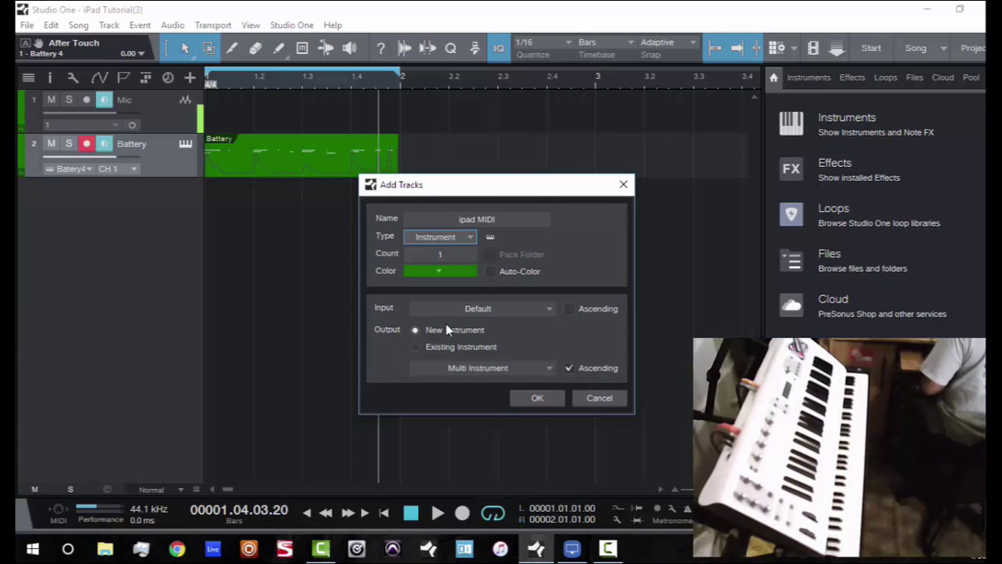
{"action": "left_click", "coordinate": [408, 345]}
{"action": "left_click", "coordinate": [412, 347]}
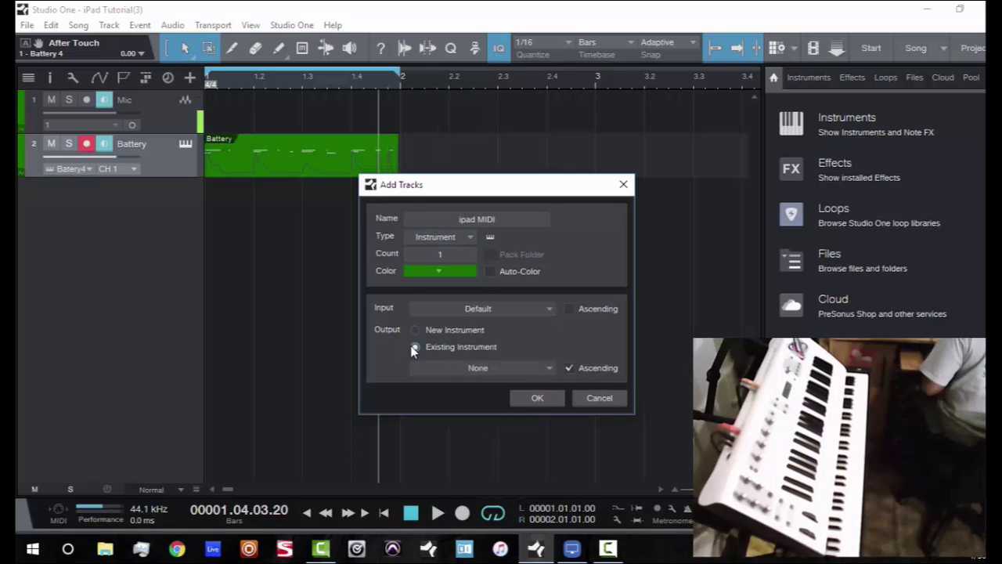
{"action": "left_click", "coordinate": [450, 367]}
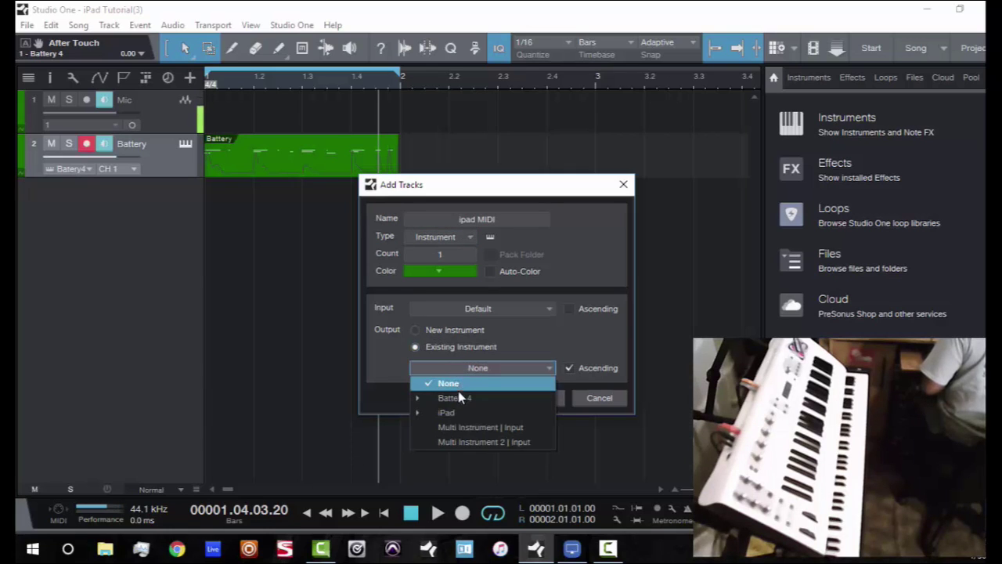
{"action": "mouse_move", "coordinate": [425, 410]}
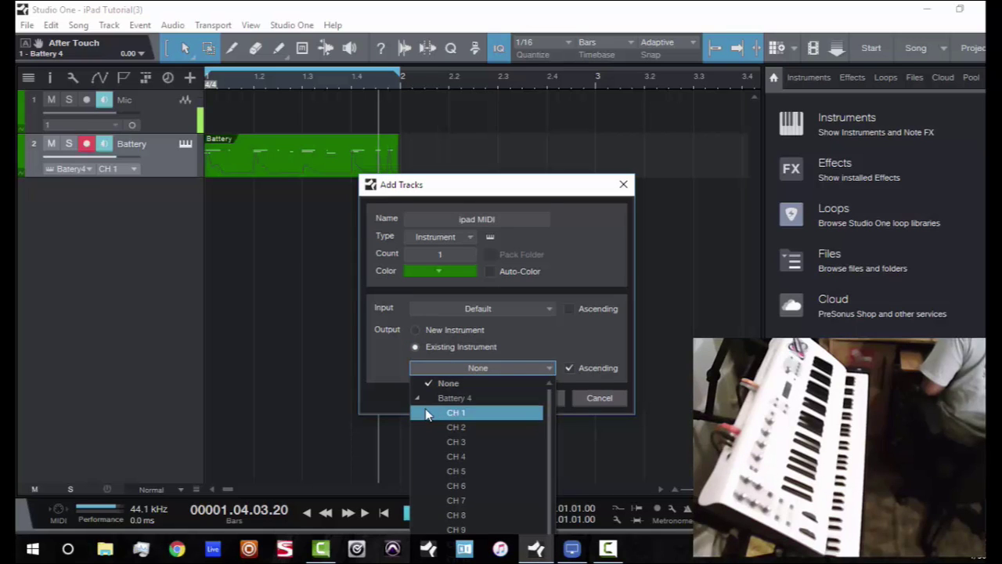
{"action": "left_click", "coordinate": [417, 413]}
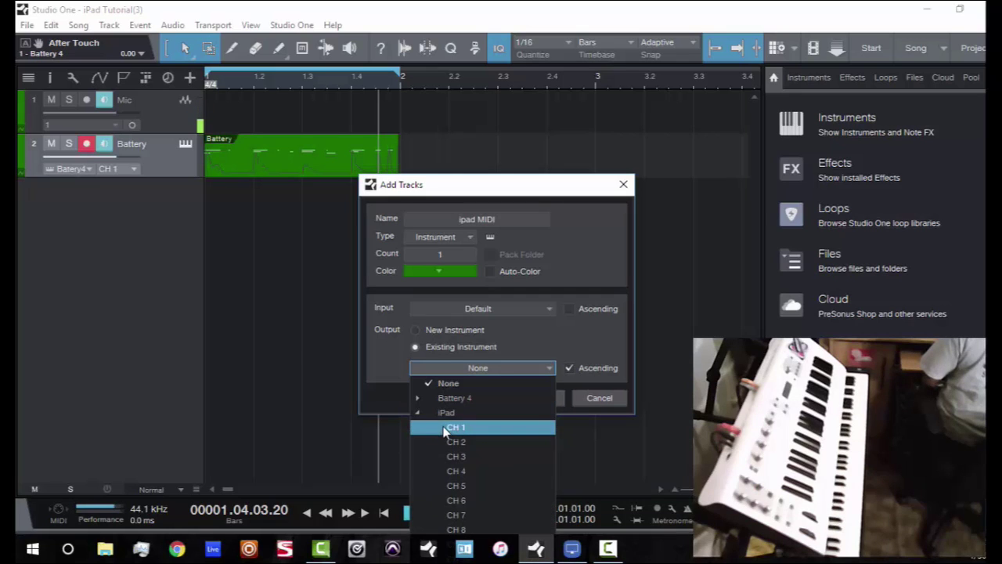
{"action": "left_click", "coordinate": [443, 427]}
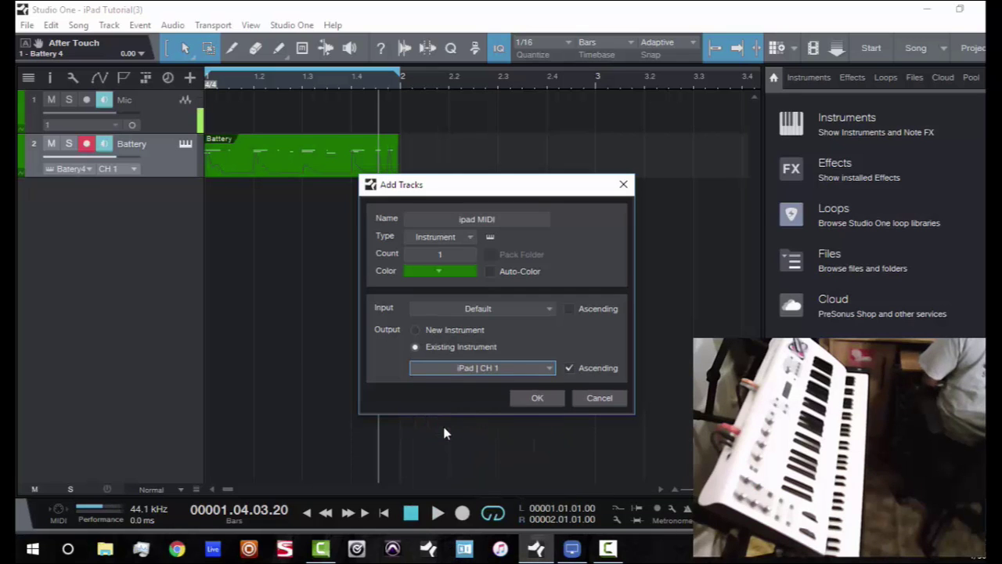
{"action": "left_click", "coordinate": [537, 399]}
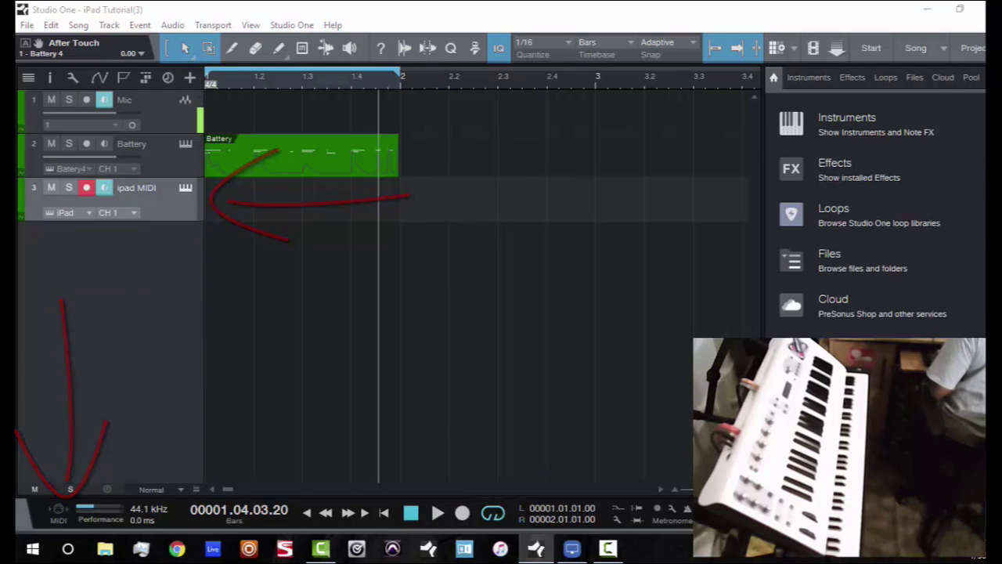
- Add a stereo audio track named 'ipad Audio' taking input from 3/4
{"action": "key", "text": "t"}
{"action": "left_click_drag", "start_coordinate": [438, 193], "coordinate": [443, 150]}
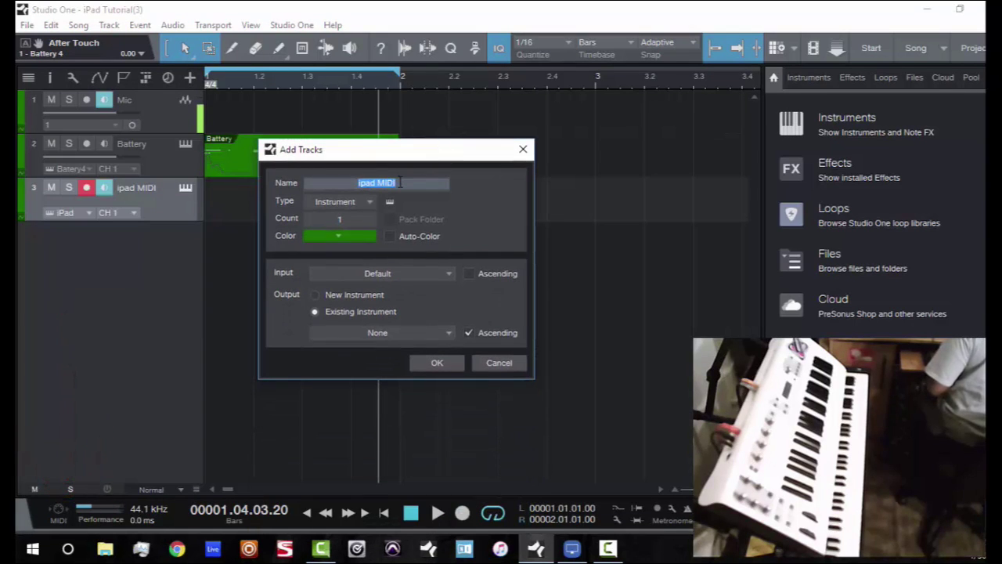
{"action": "type", "text": "ipad Audio"}
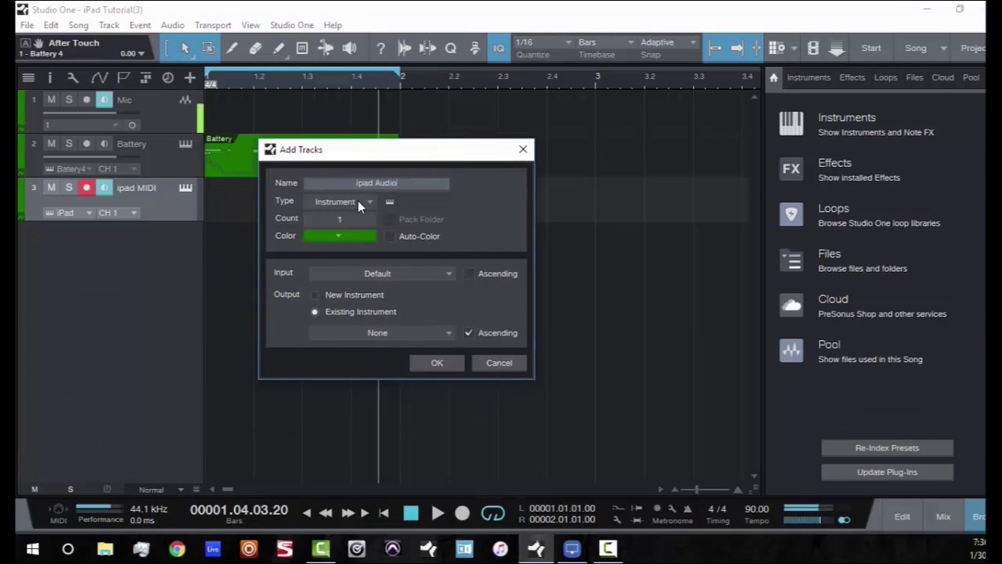
{"action": "left_click", "coordinate": [358, 200]}
{"action": "left_click", "coordinate": [360, 219]}
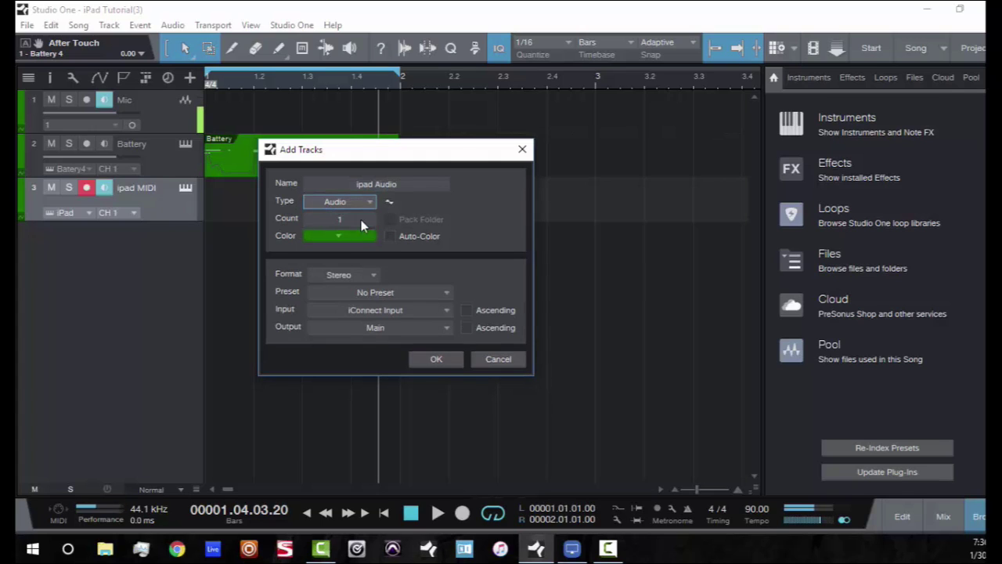
{"action": "left_click", "coordinate": [350, 311]}
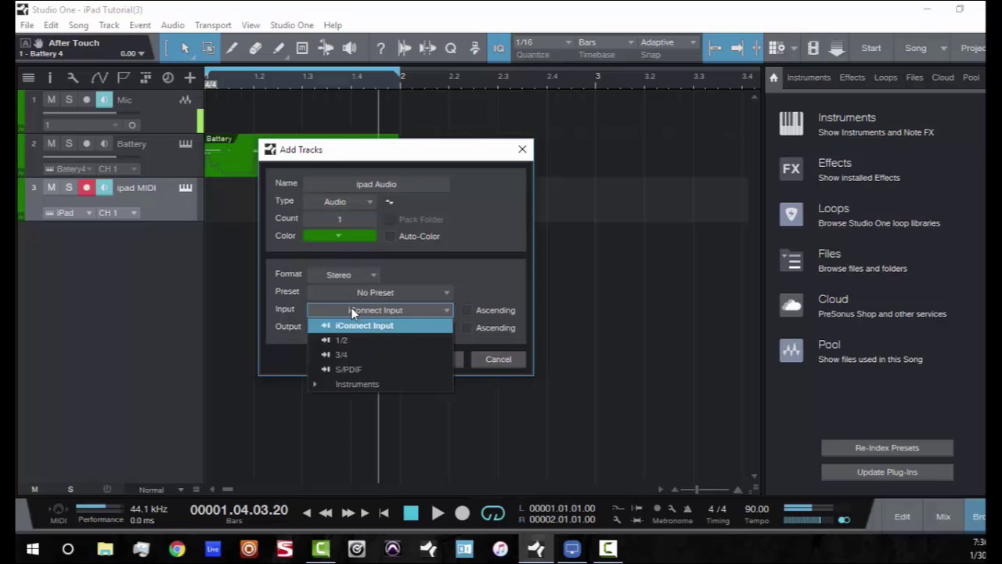
{"action": "left_click", "coordinate": [353, 357]}
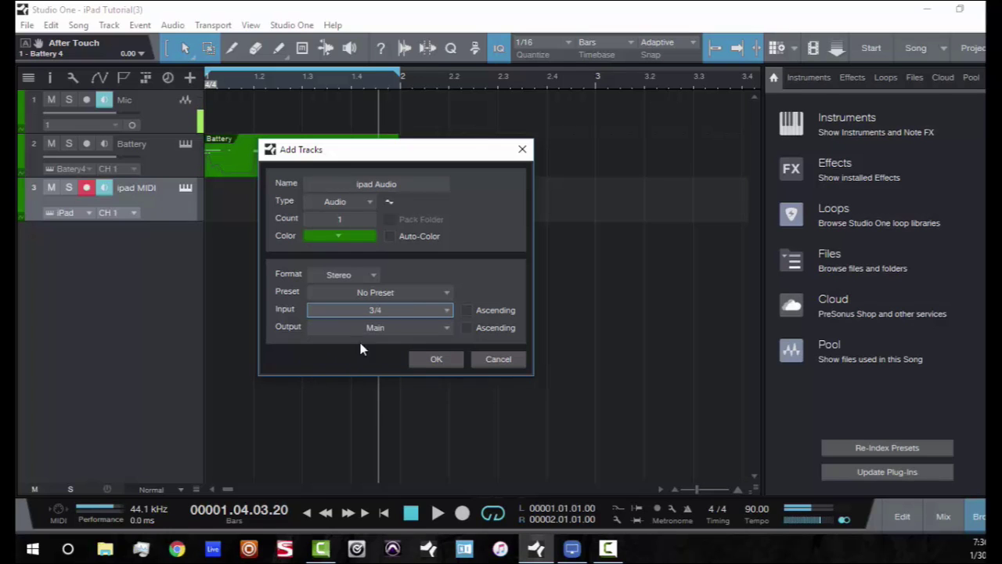
{"action": "left_click", "coordinate": [424, 357]}
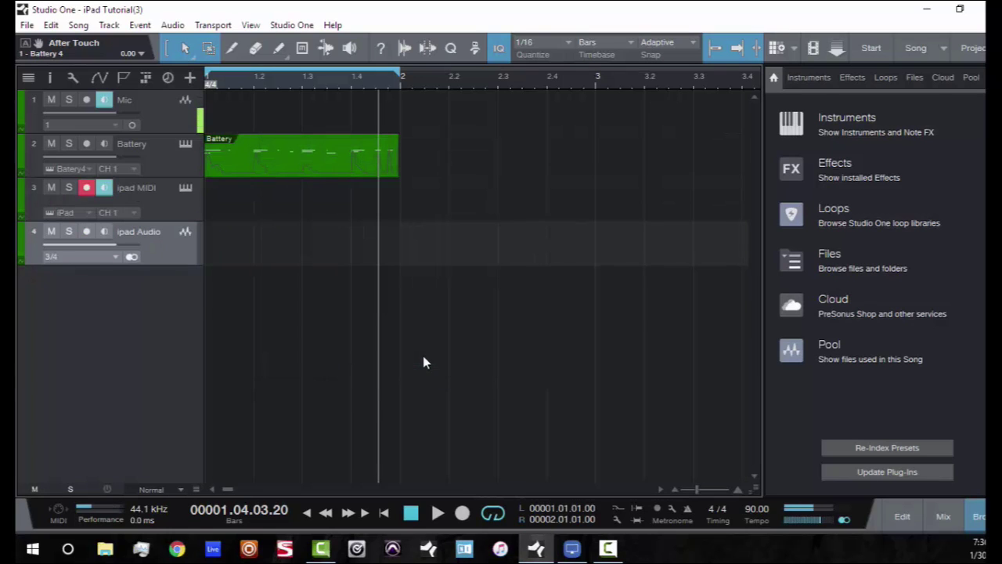
- Monitor ipad Audio, record a one-bar MIDI part on ipad MIDI, then hide its take layer
{"action": "left_click", "coordinate": [105, 231]}
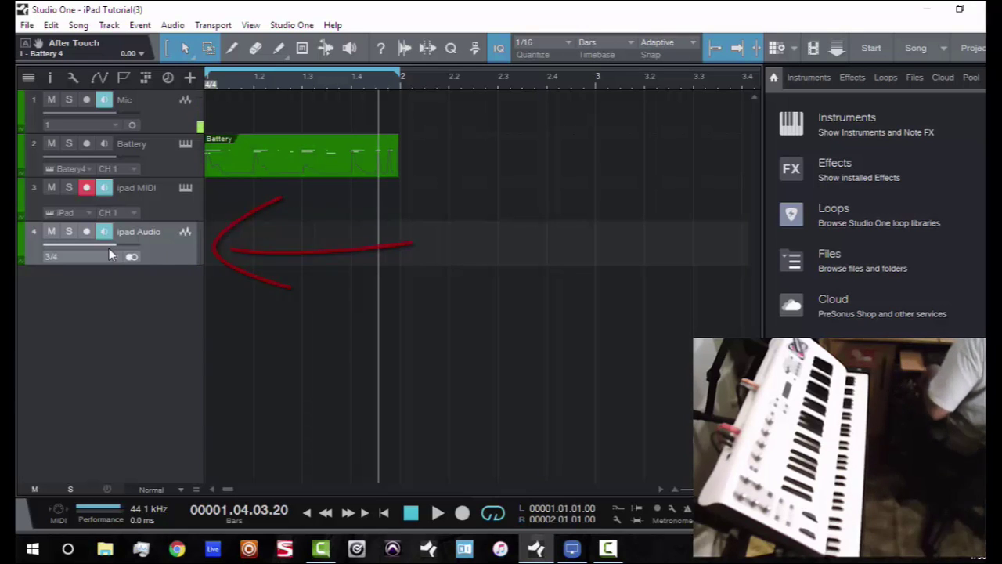
{"action": "key", "text": "KP_Multiply"}
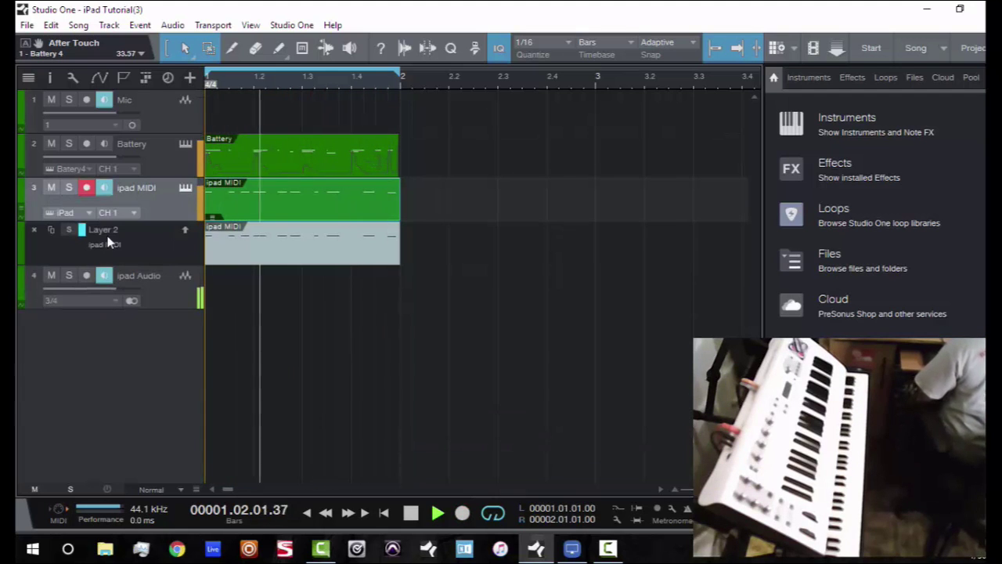
{"action": "left_click", "coordinate": [87, 188]}
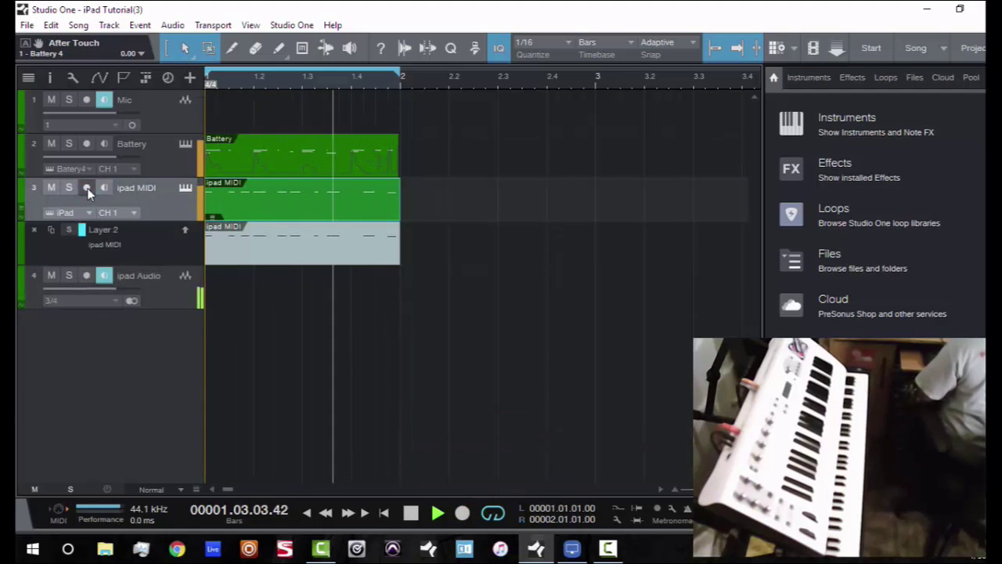
{"action": "left_click", "coordinate": [36, 231]}
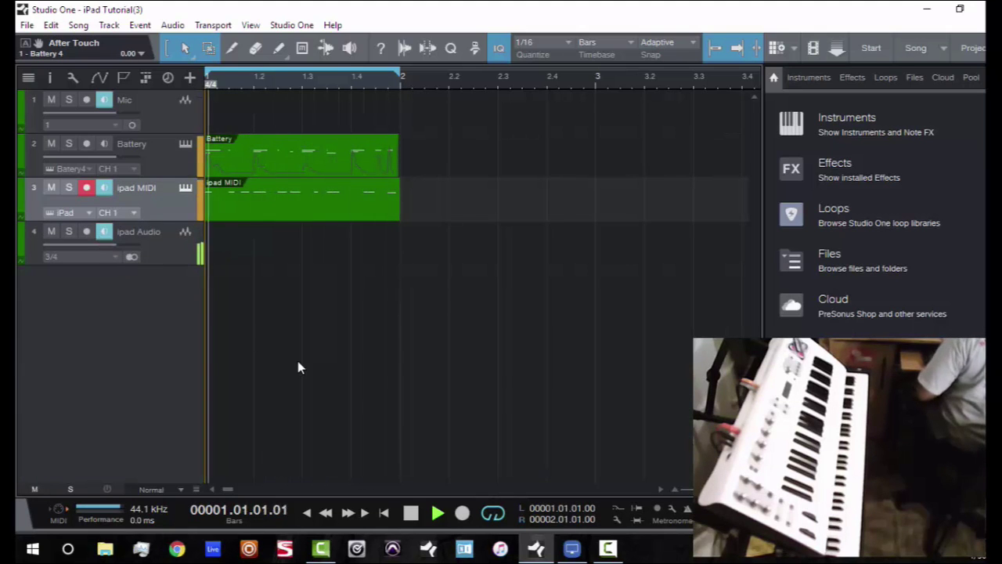
- Open the Console with F3, stop playback, then close the Console again
{"action": "key", "text": "F3"}
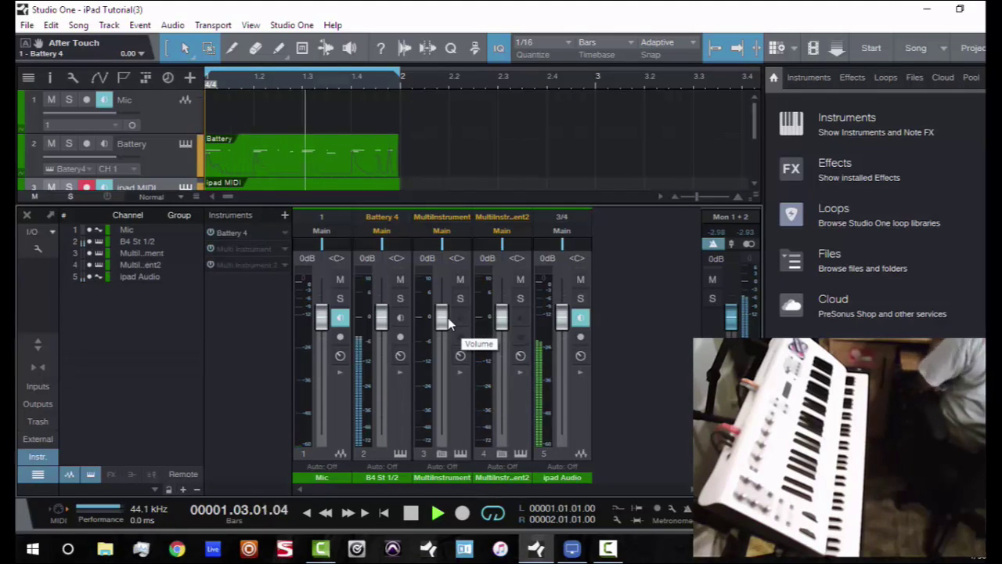
{"action": "key", "text": "space"}
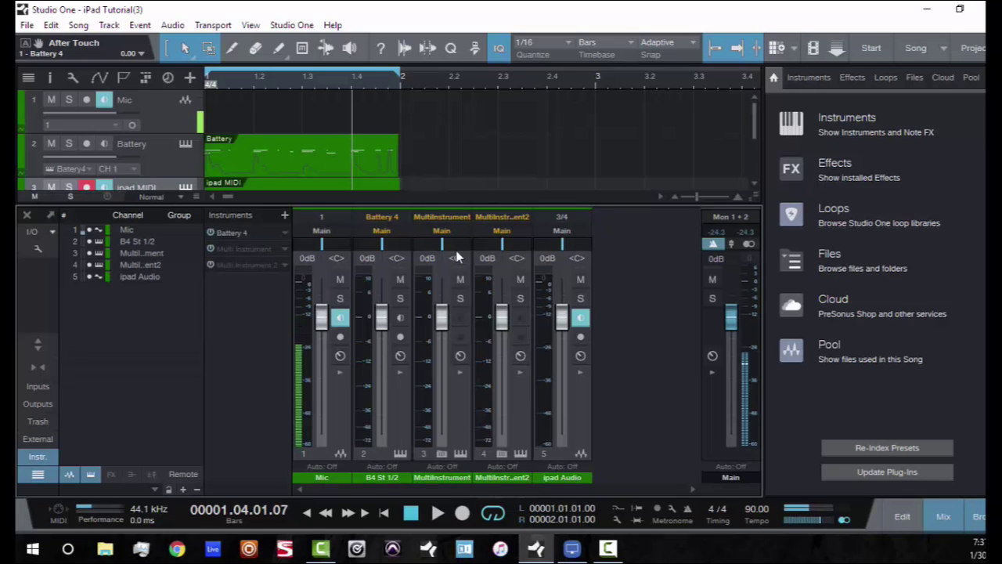
{"action": "key", "text": "F3"}
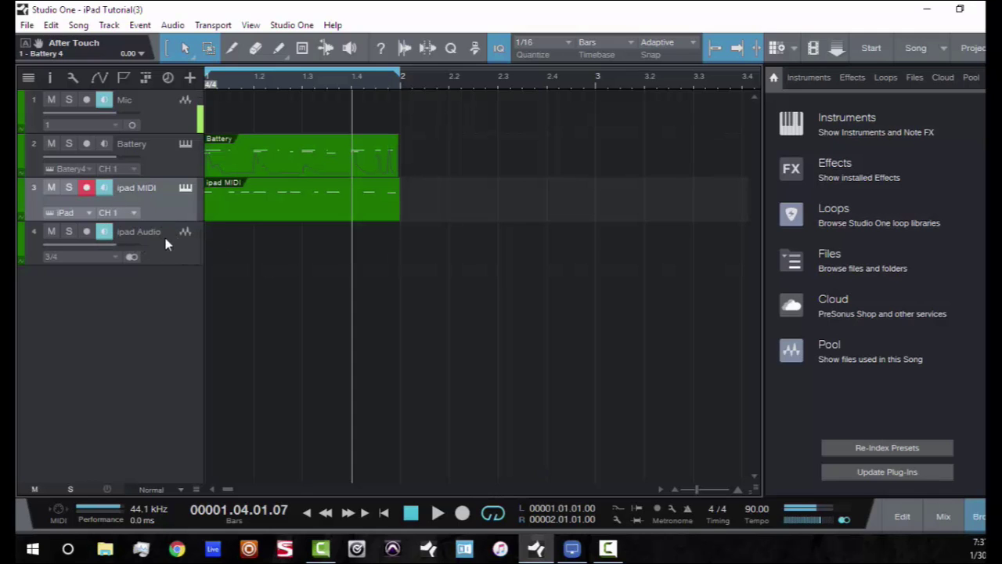
- Record a one-bar take of the iPad's output on ipad Audio from the song start, then re-arm ipad MIDI
{"action": "left_click", "coordinate": [86, 231]}
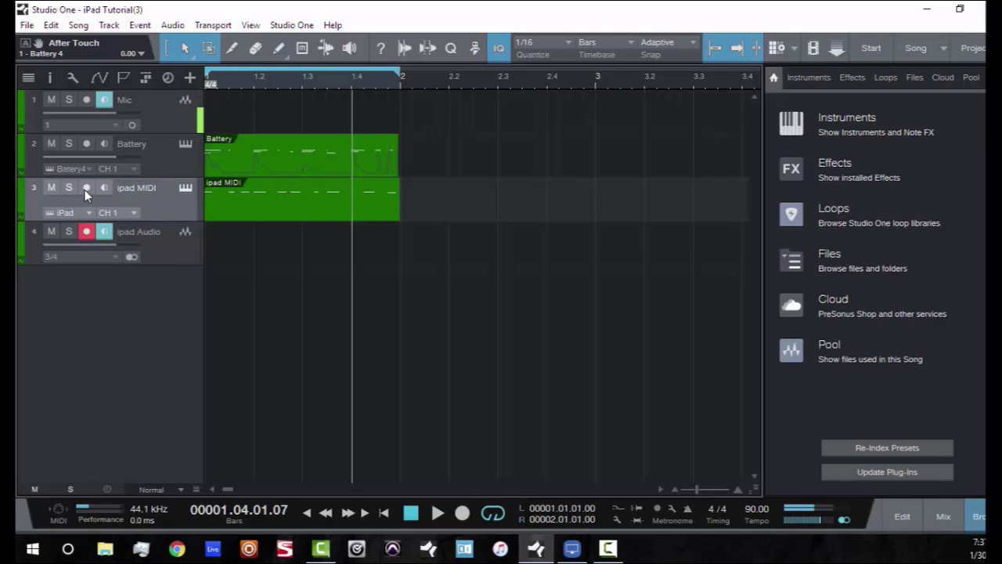
{"action": "key", "text": "Home"}
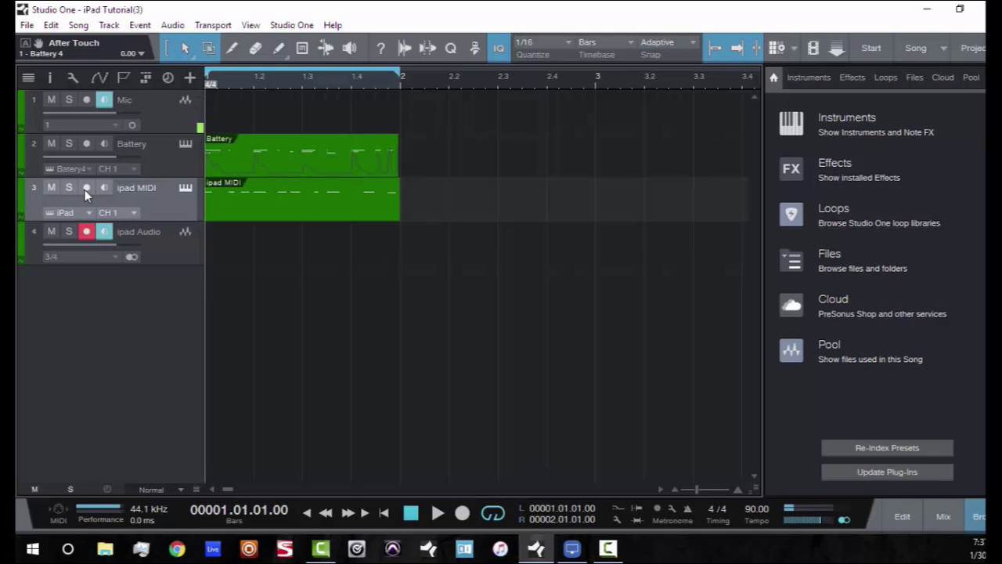
{"action": "key", "text": "KP_Multiply"}
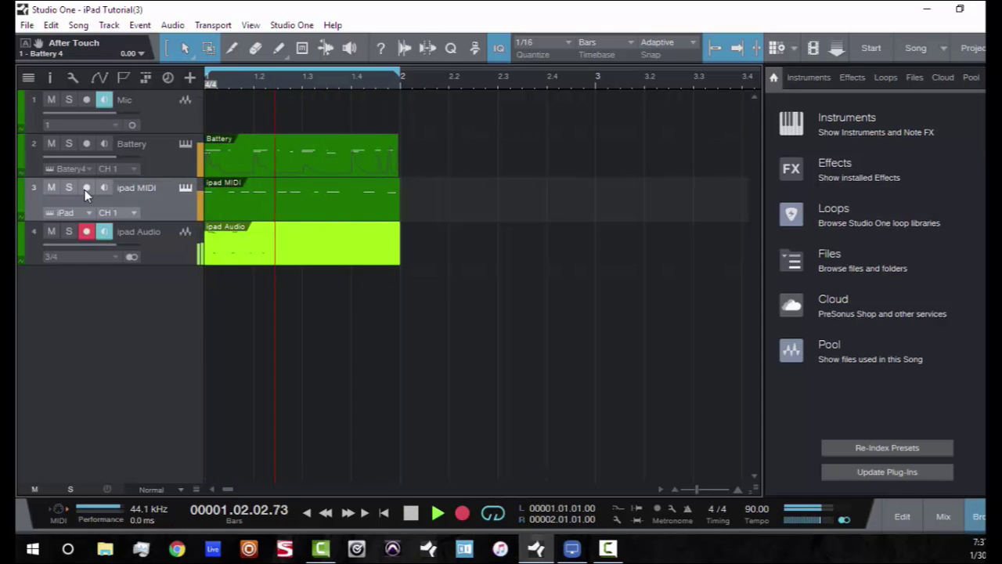
{"action": "key", "text": "space"}
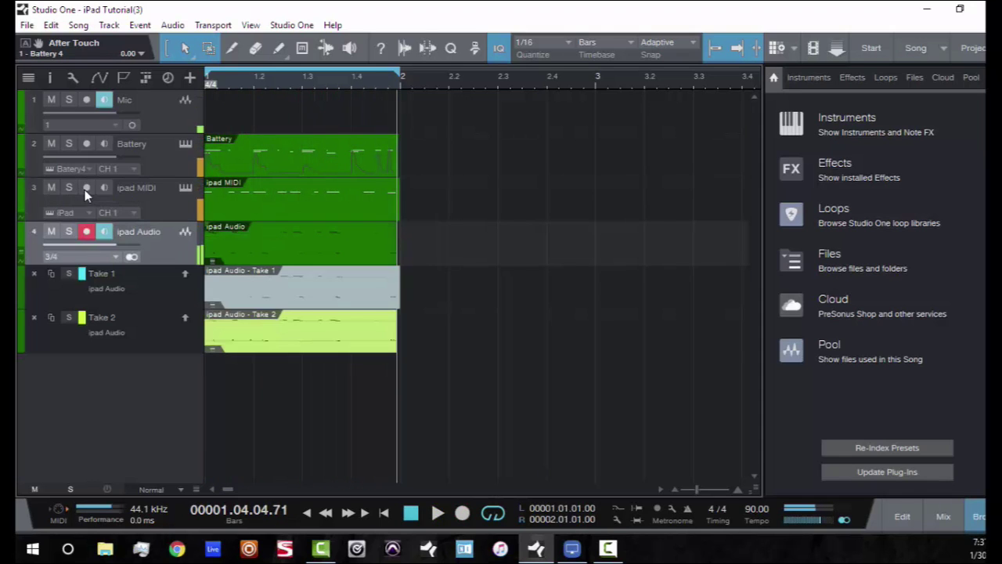
{"action": "left_click", "coordinate": [22, 251]}
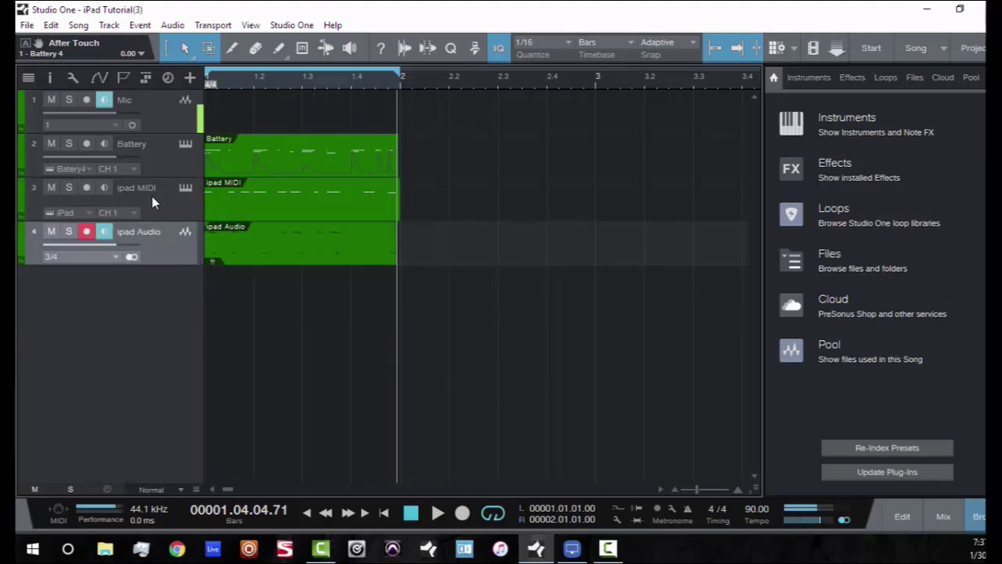
{"action": "left_click", "coordinate": [152, 196]}
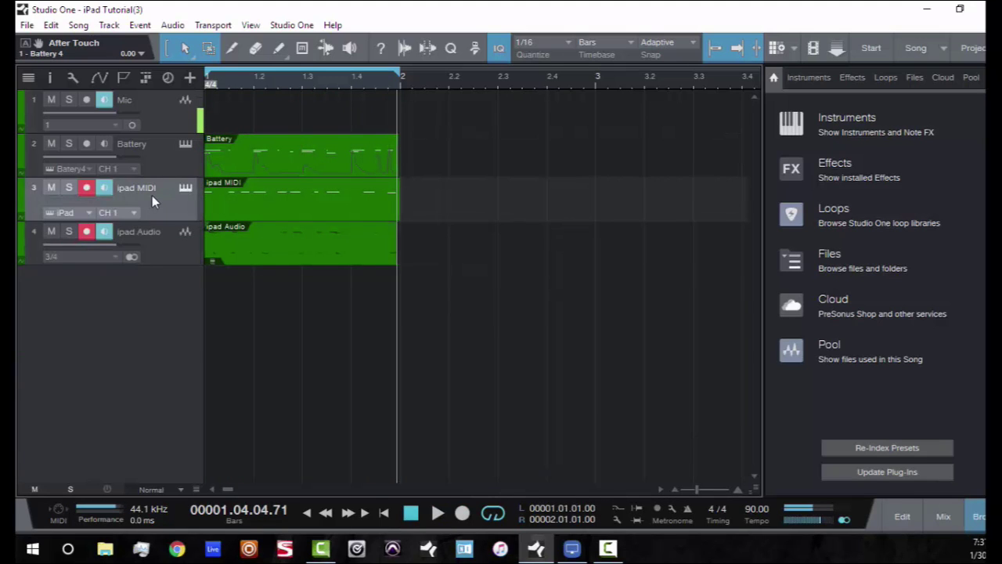
- Remove the ipad MIDI track from the song and disarm the ipad Audio track
{"action": "right_click", "coordinate": [152, 195]}
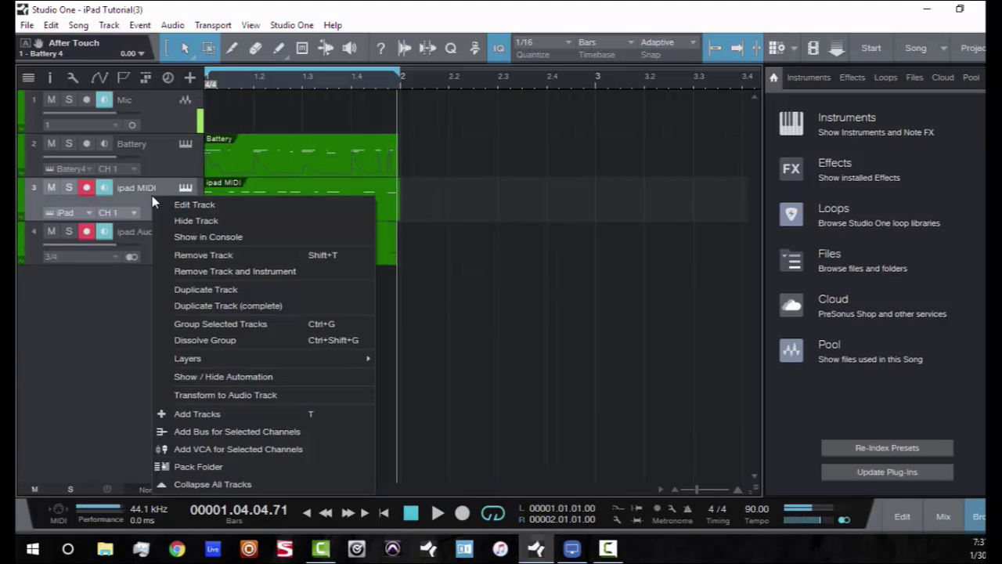
{"action": "left_click", "coordinate": [172, 249]}
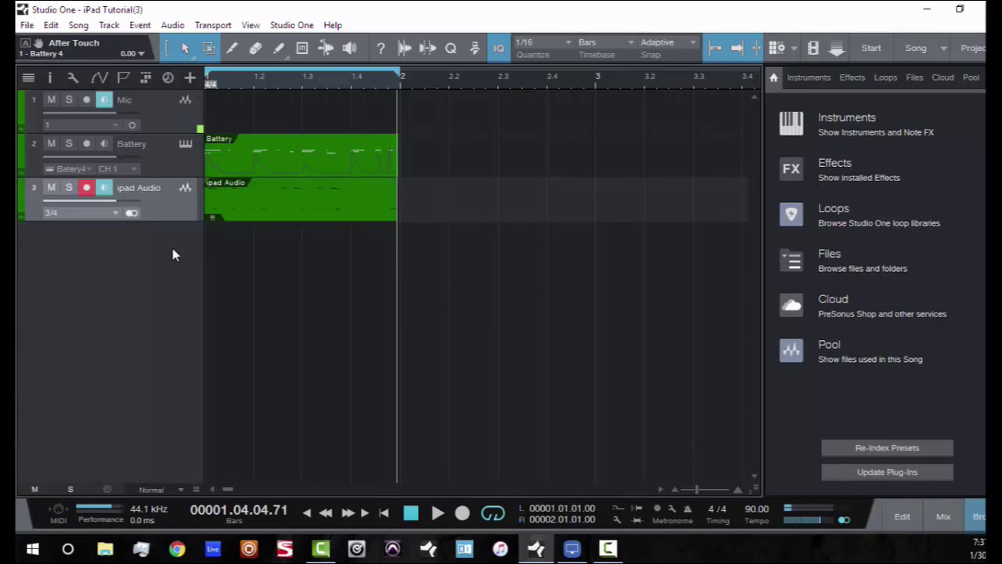
{"action": "left_click", "coordinate": [93, 190]}
- Play back the recorded ipad Audio clip, soloing the track and then unsoloing it
{"action": "key", "text": "space"}
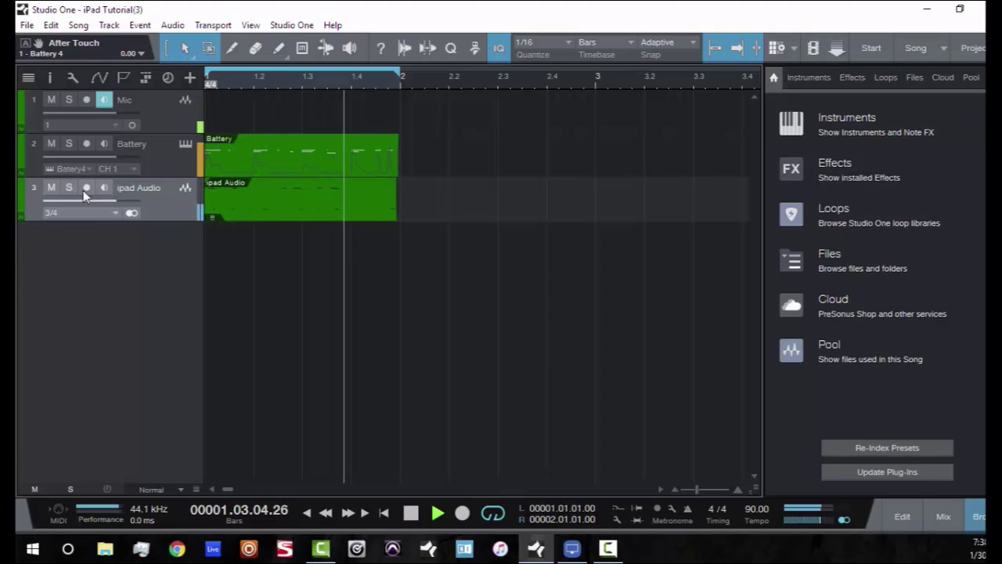
{"action": "left_click", "coordinate": [69, 189]}
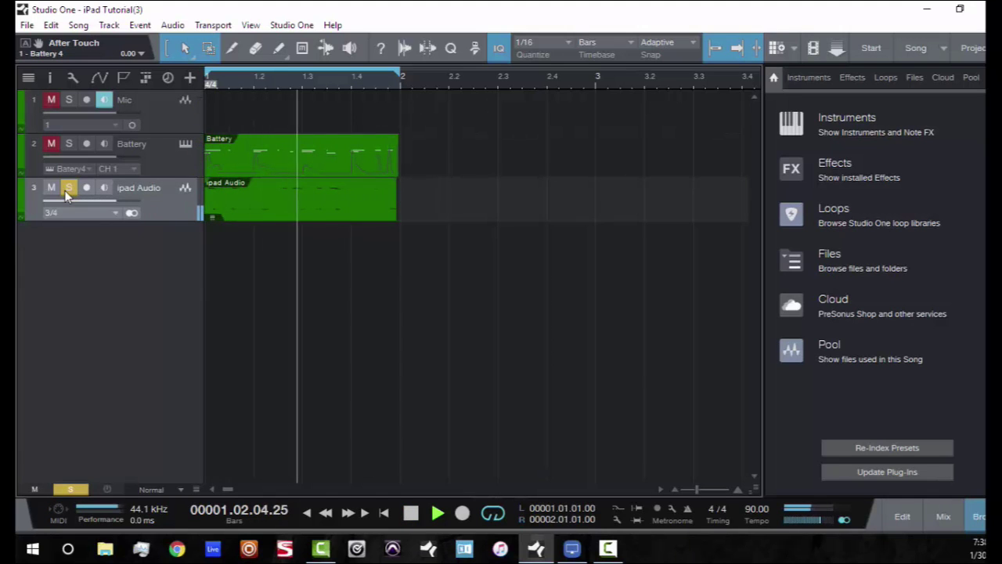
{"action": "left_click", "coordinate": [69, 189]}
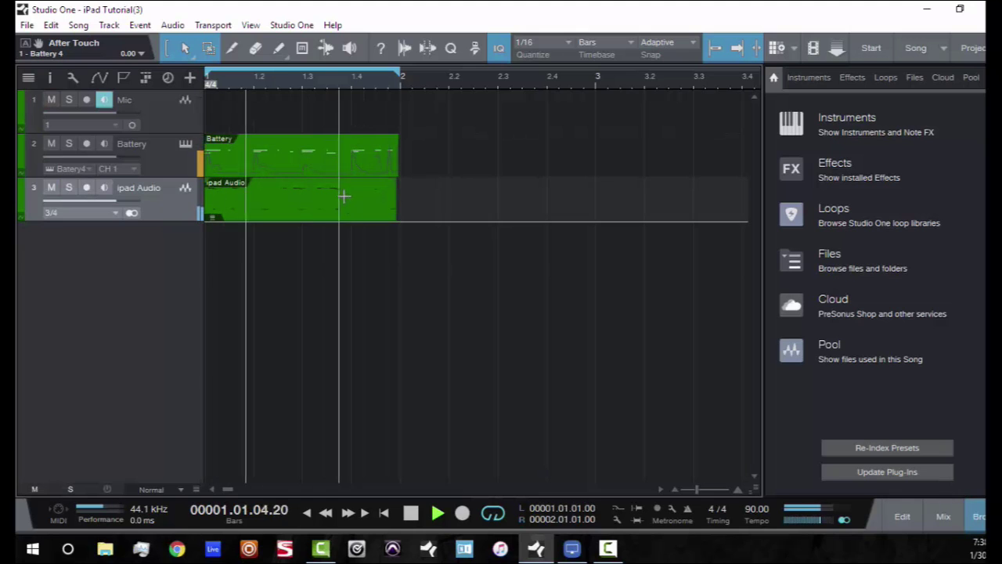
{"action": "double_click", "coordinate": [345, 213]}
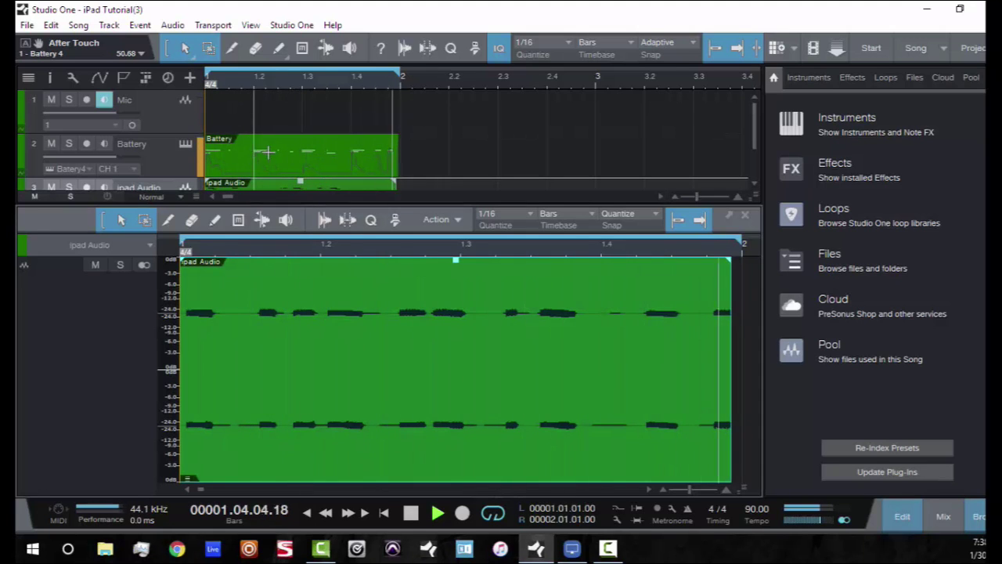
{"action": "left_click", "coordinate": [744, 214]}
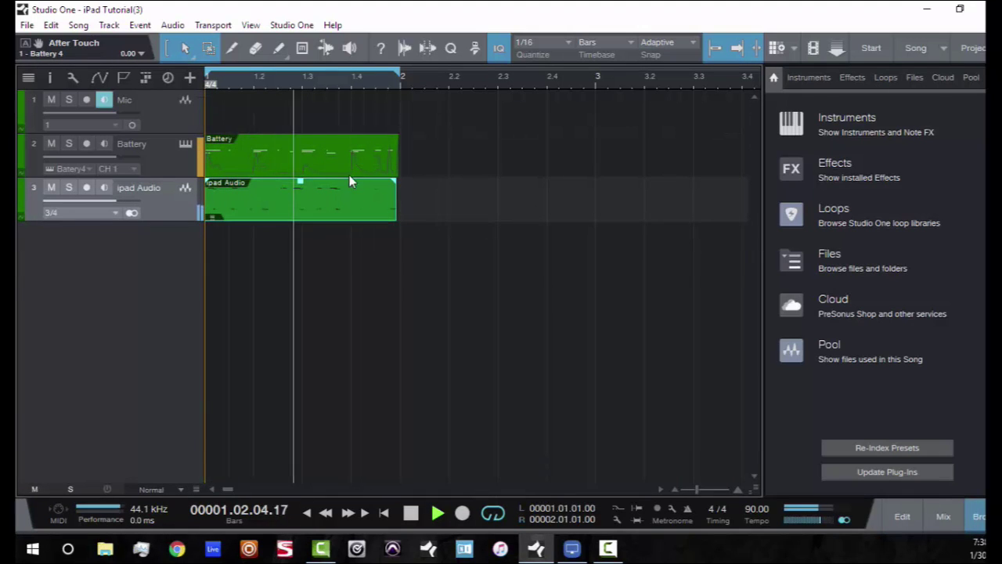
- Stop playback of the song with the Space key
{"action": "key", "text": "space"}
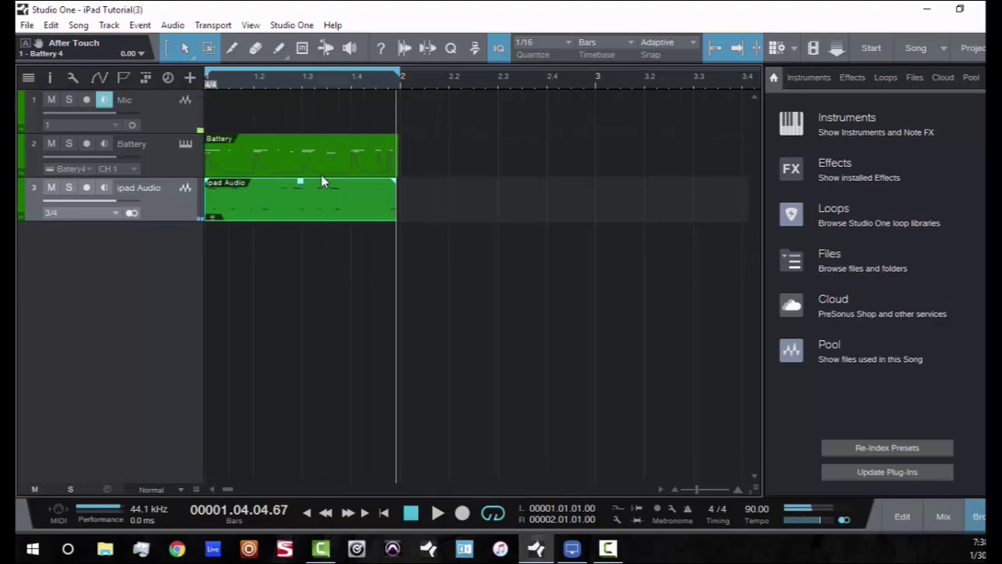